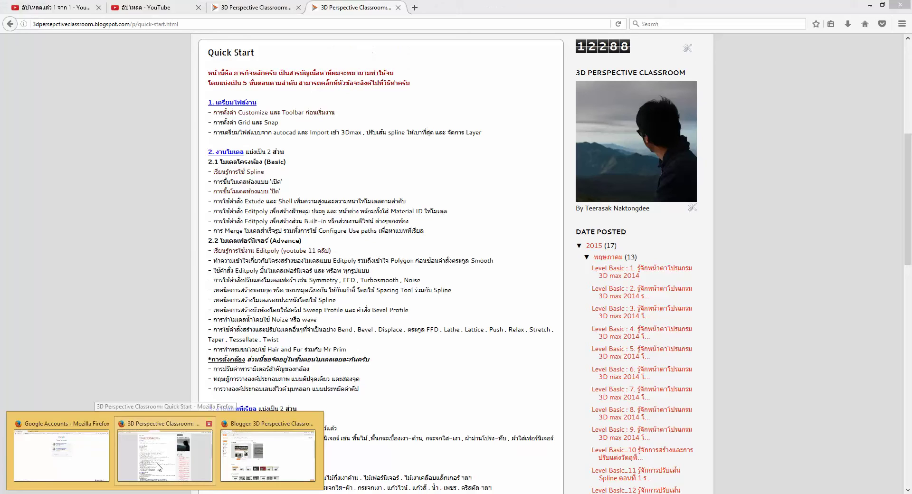
- Highlight the Quick Start line about preparing AutoCAD files for 3ds Max, then minimize Firefox
click(158, 465)
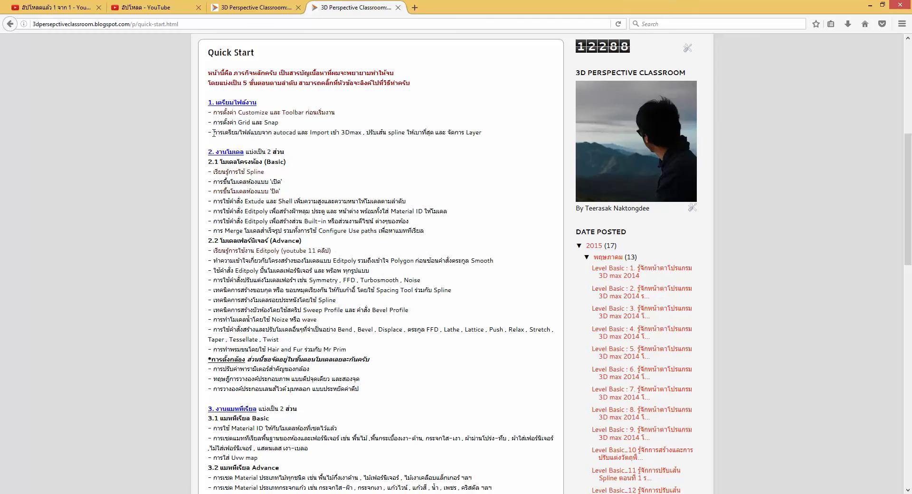
drag(213, 133, 486, 136)
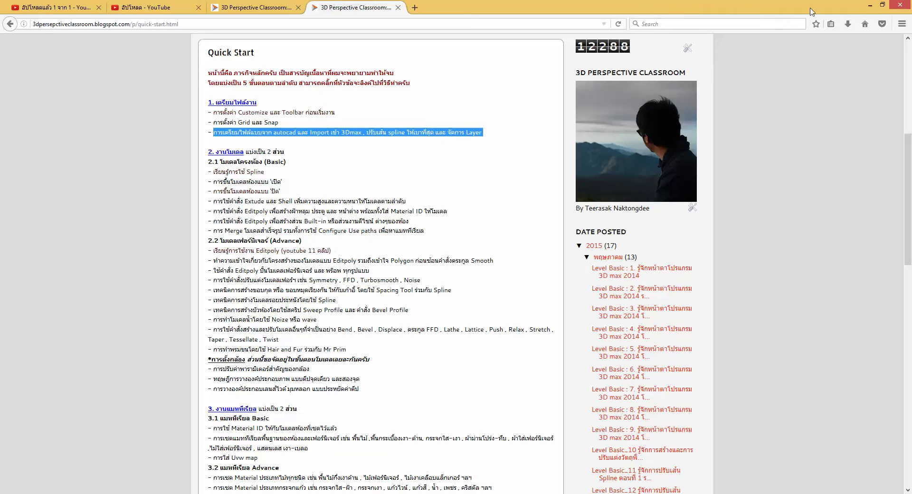
click(869, 5)
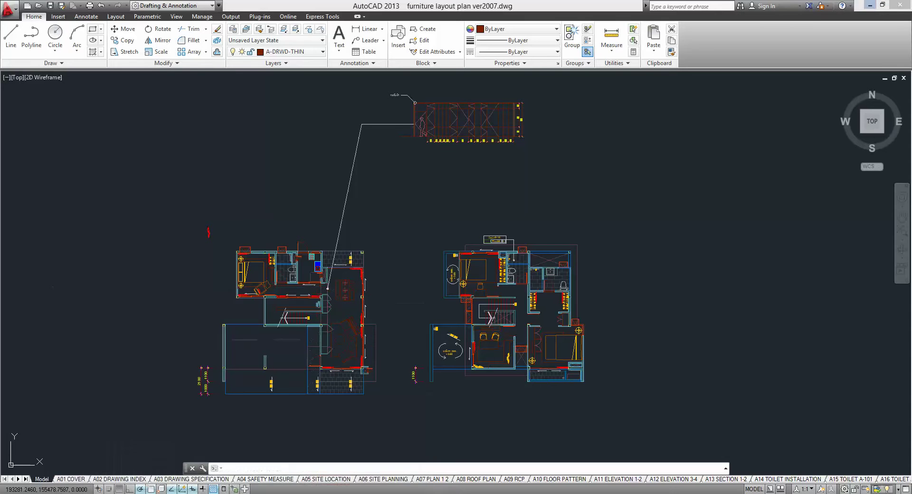
- Open 'furniture layout plan ver2007' from the 25-10-16 folder in a maximized AutoCAD window
double_click(513, 6)
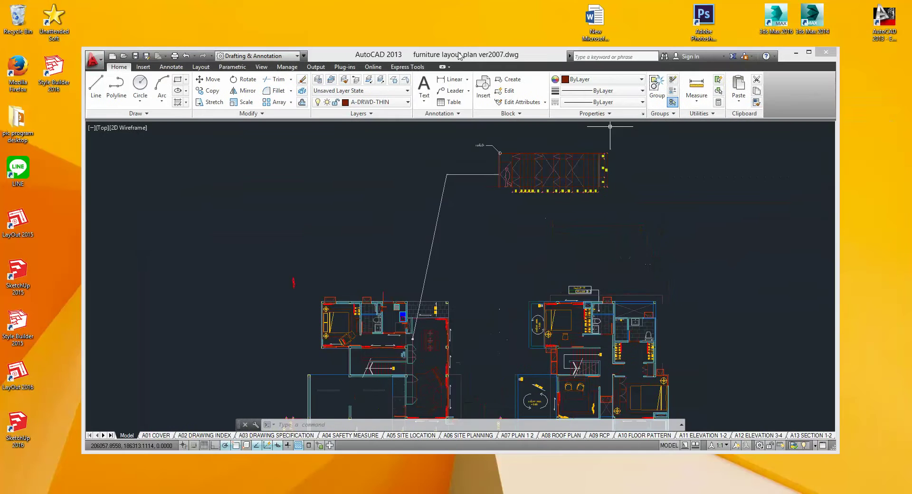
click(792, 54)
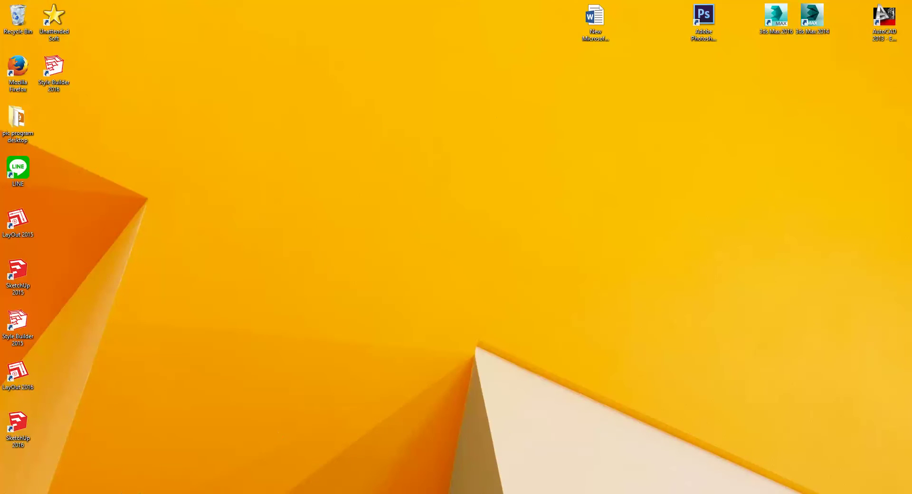
click(83, 466)
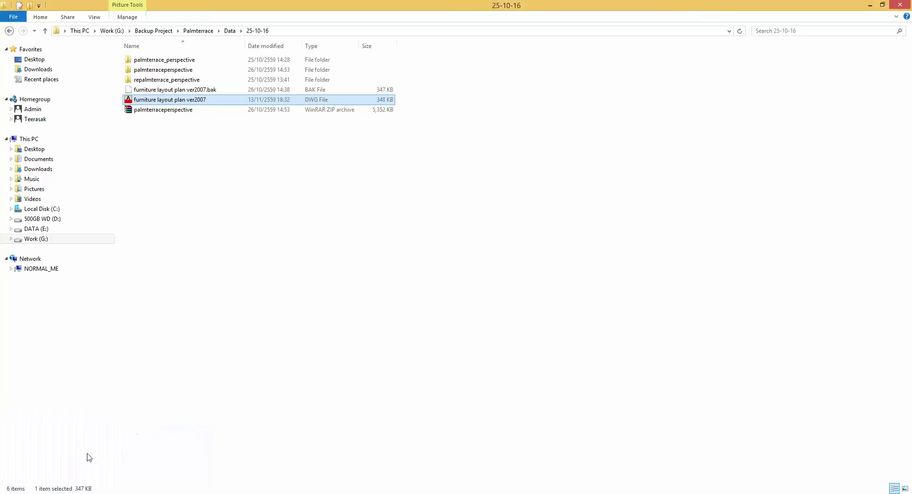
double_click(152, 102)
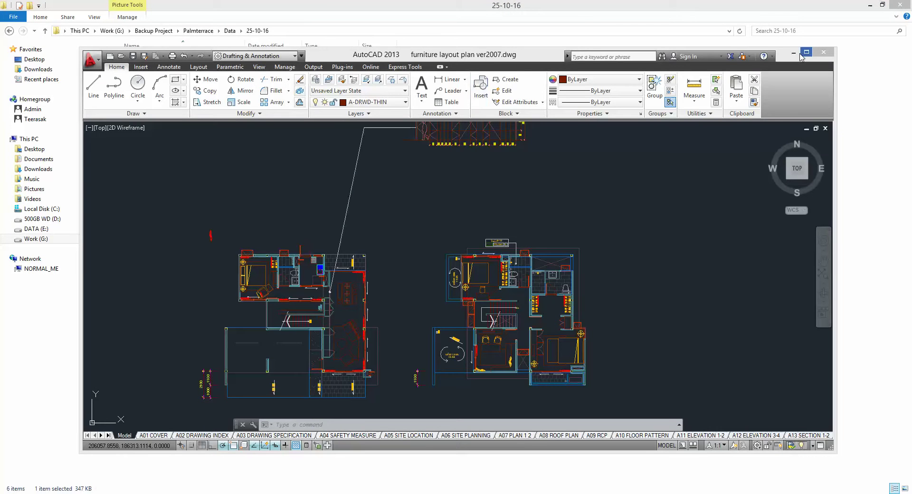
click(806, 56)
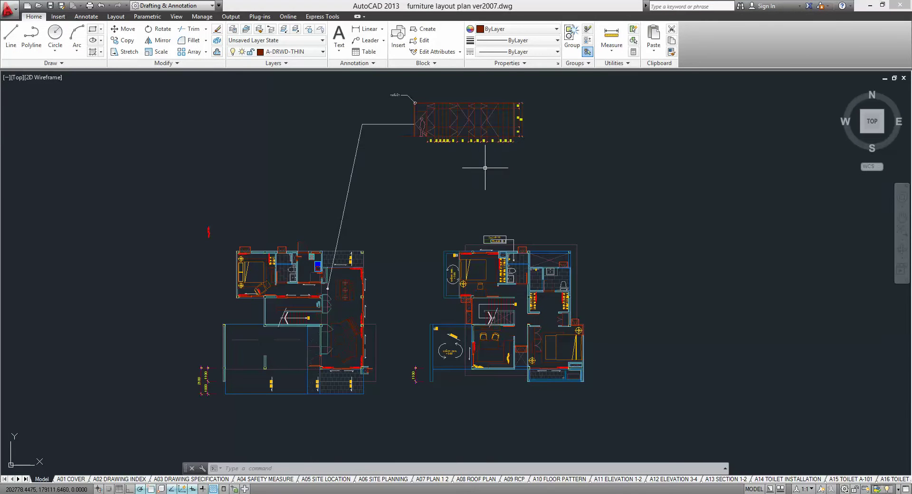
- Review the drawing's purgeable items in Purge without purging anything, then minimize AutoCAD
middle_drag(485, 173, 511, 177)
scroll(502, 163, down, 3)
scroll(513, 157, up, 2)
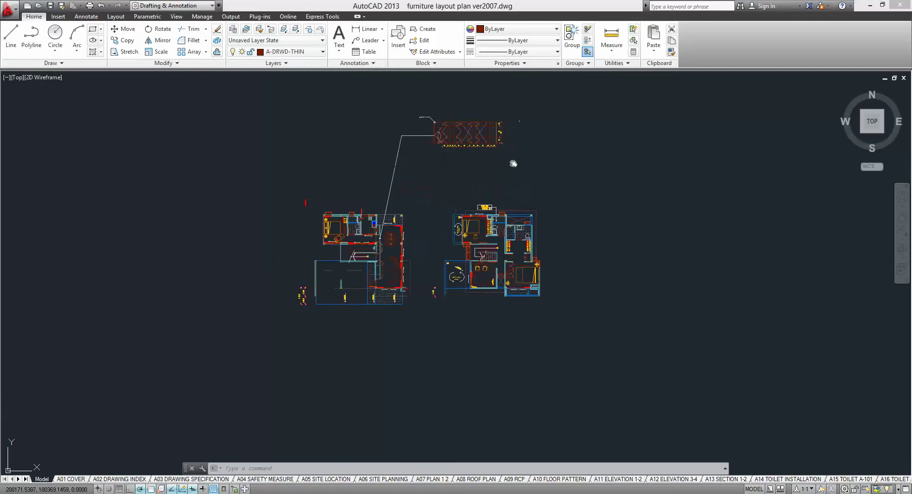
scroll(490, 190, up, 1)
text(p)
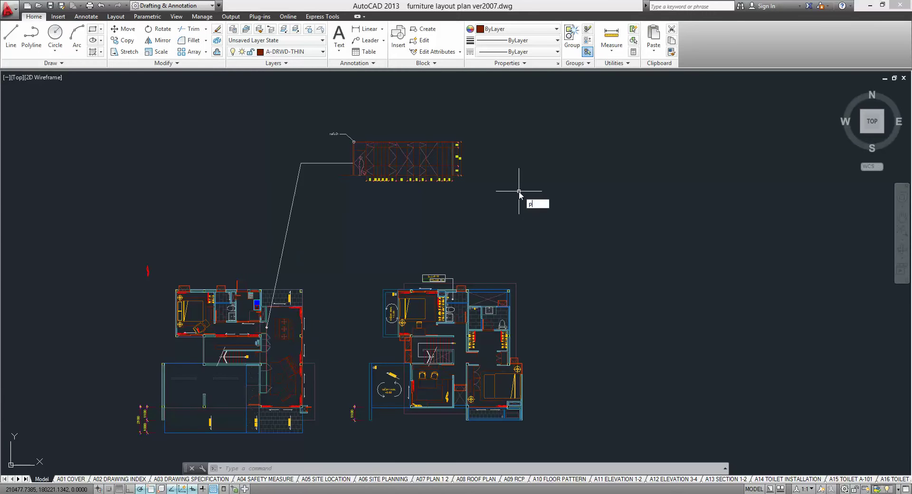
text(u)
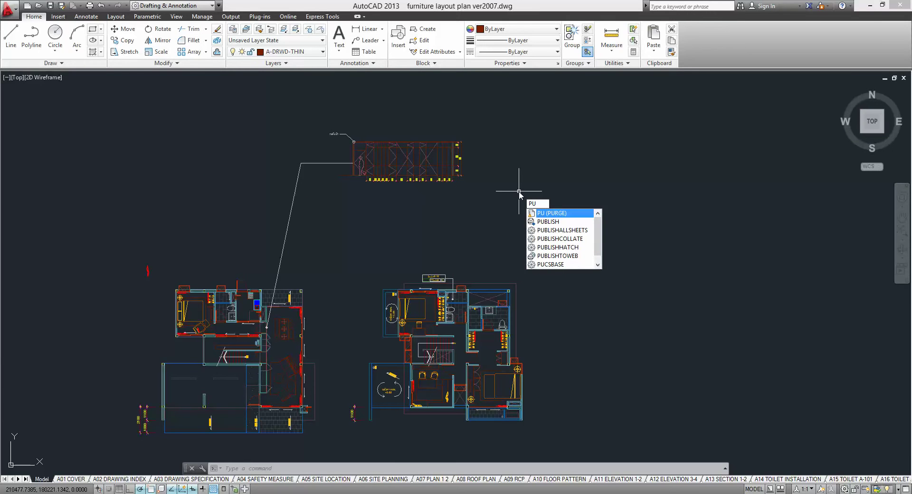
key(Return)
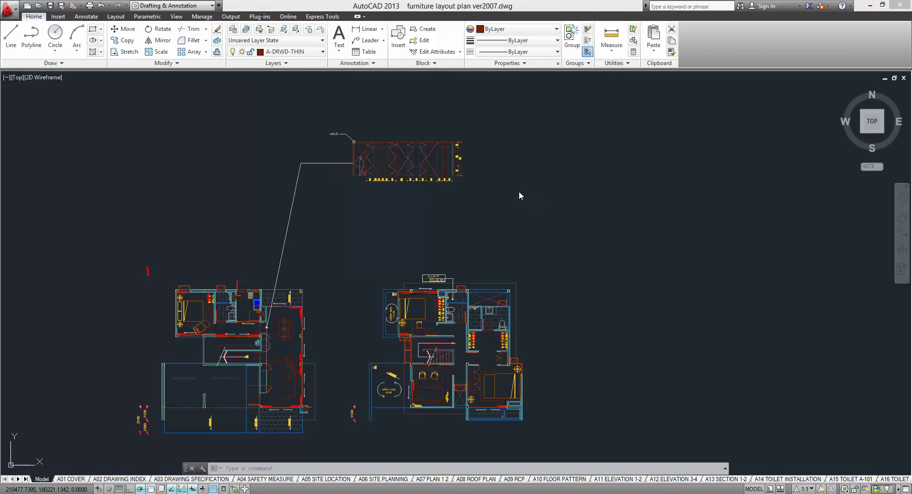
drag(478, 125, 507, 106)
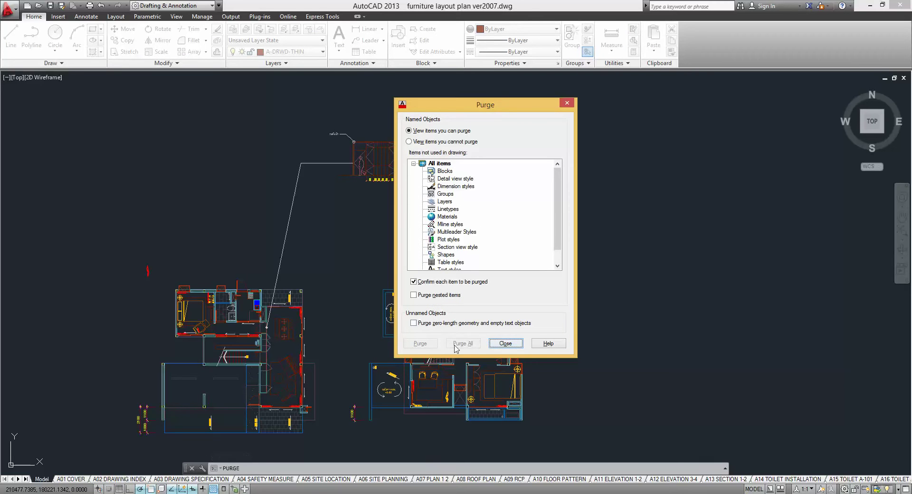
click(507, 343)
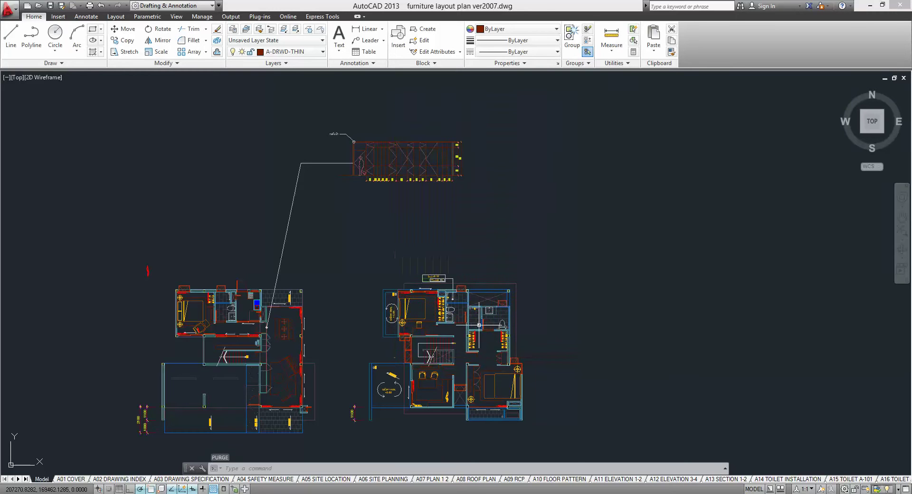
scroll(428, 263, down, 2)
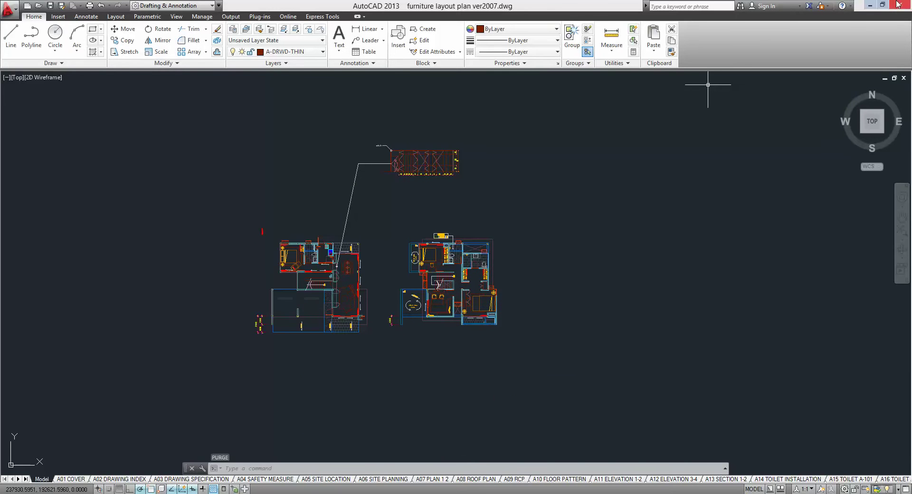
click(870, 5)
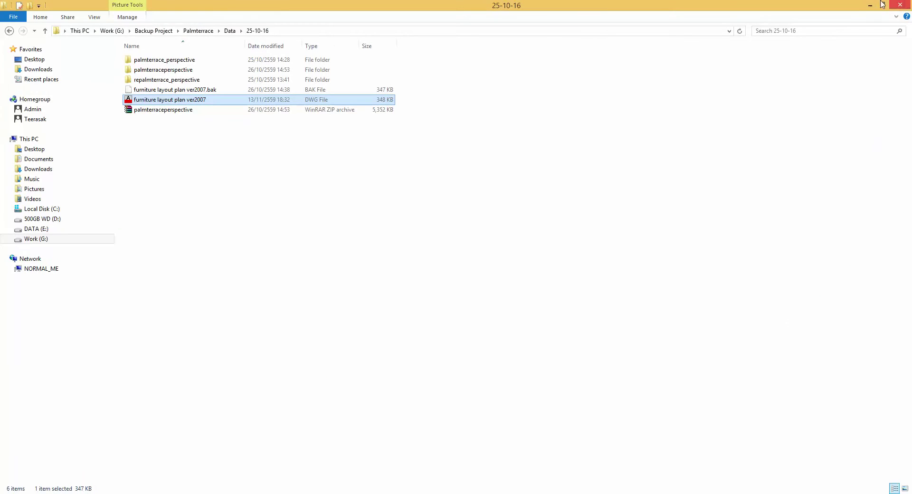
- Minimize the folder and launch 3ds Max 2014 from its desktop icon
click(870, 6)
double_click(813, 18)
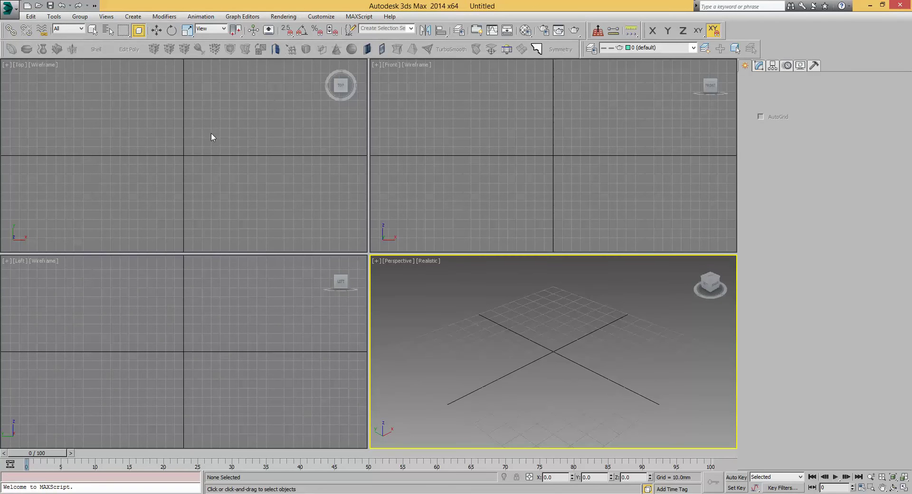
- Set display units to metric Meters, leave the system unit scale unchanged, and maximize the Top viewport
click(321, 17)
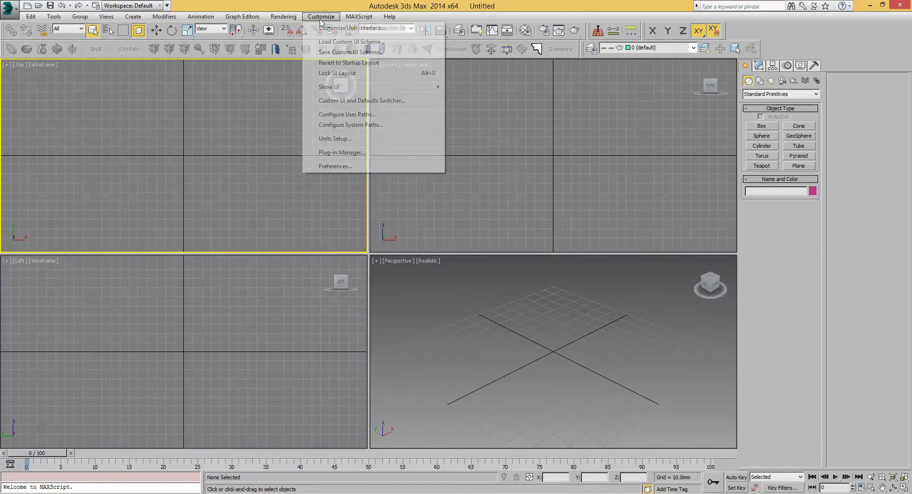
click(340, 138)
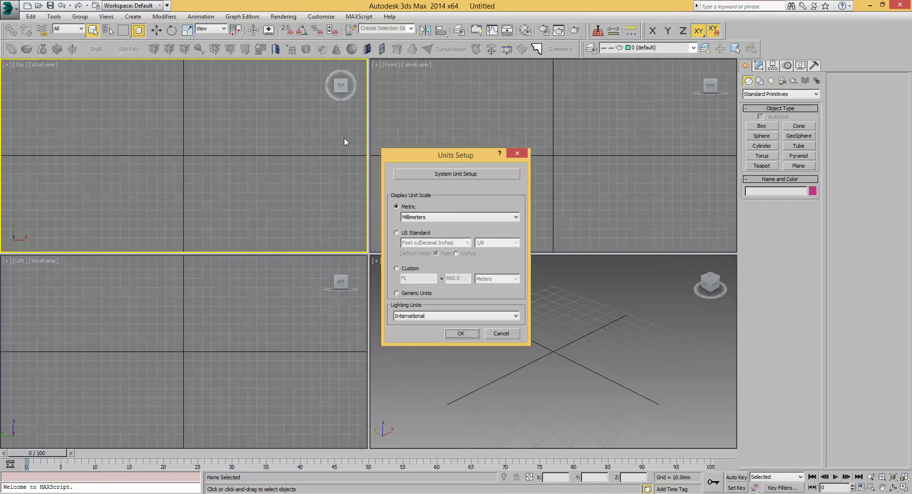
click(441, 175)
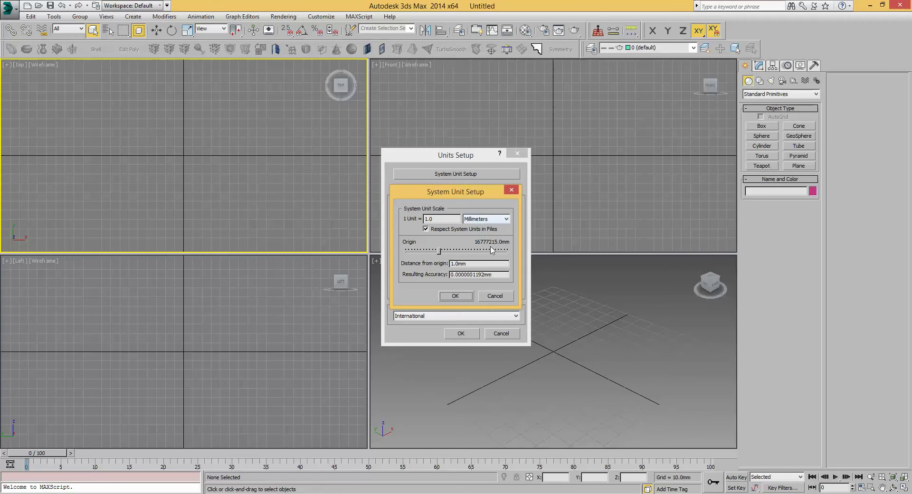
click(495, 296)
click(454, 218)
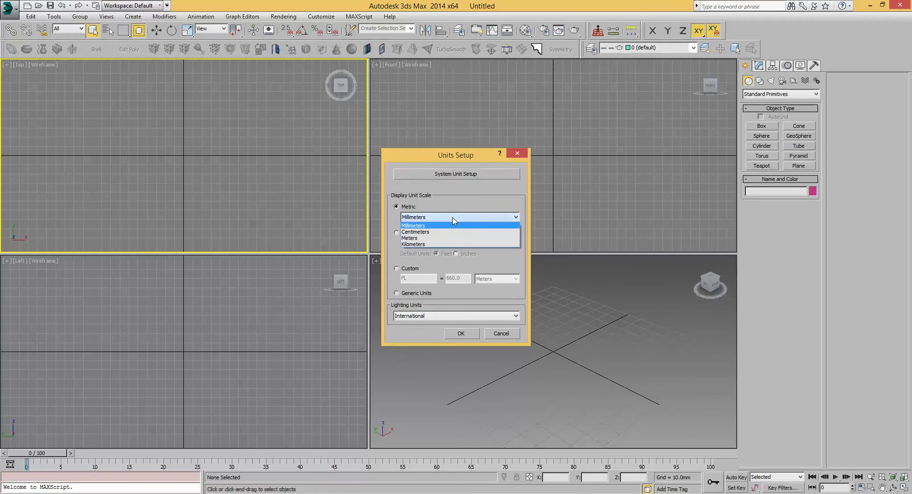
click(418, 238)
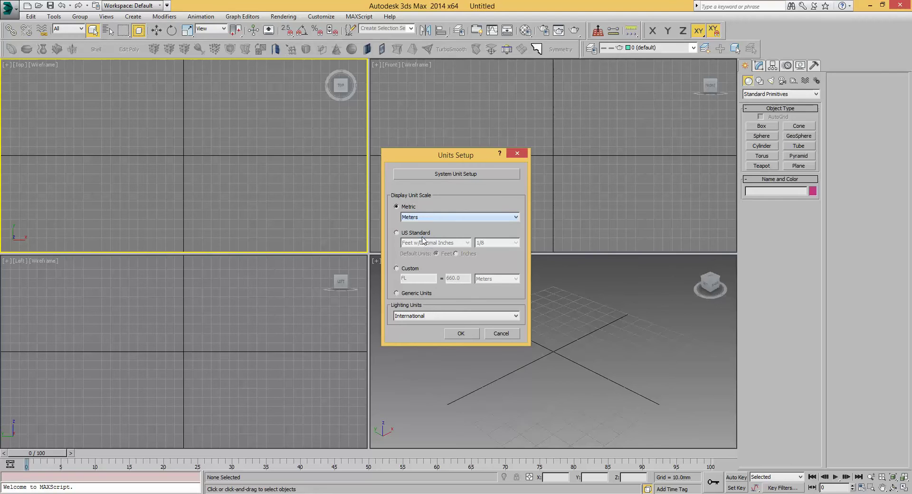
click(467, 333)
key(alt+w)
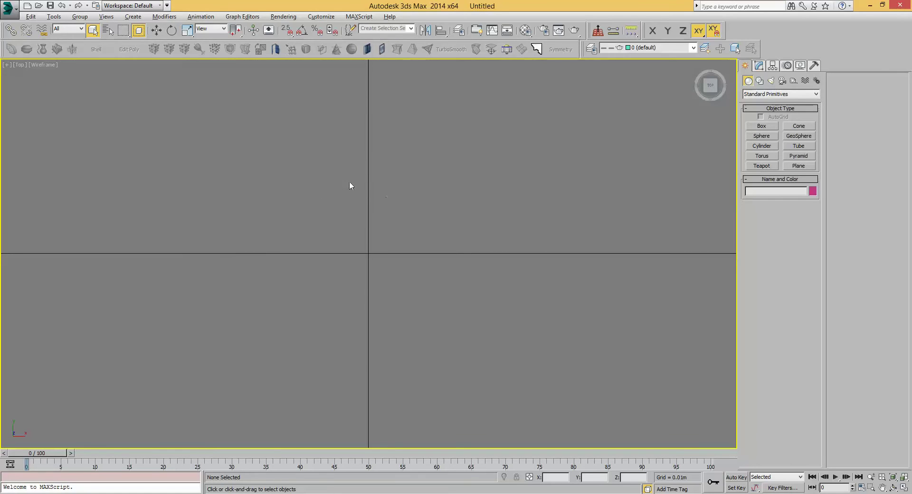
- Import the 'furniture layout plan ver2007' DWG from the Palmterrace 25-10-16 folder
click(11, 11)
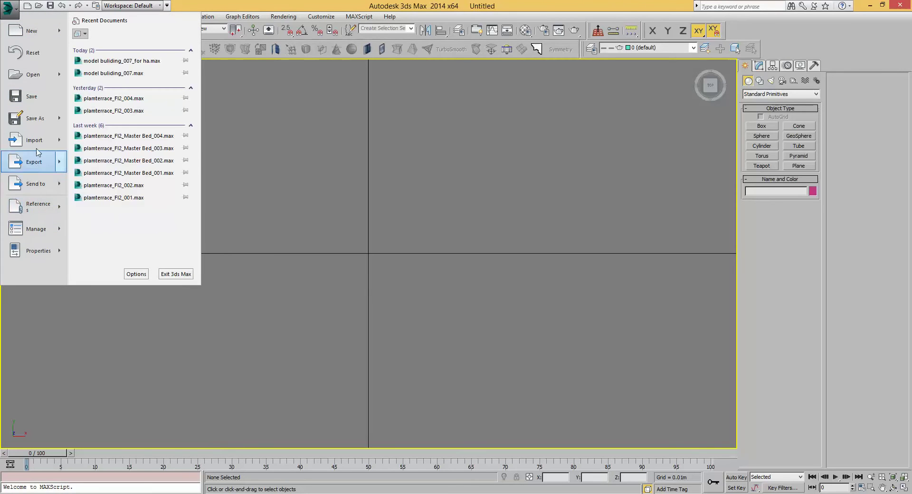
mouse_move(34, 139)
click(118, 56)
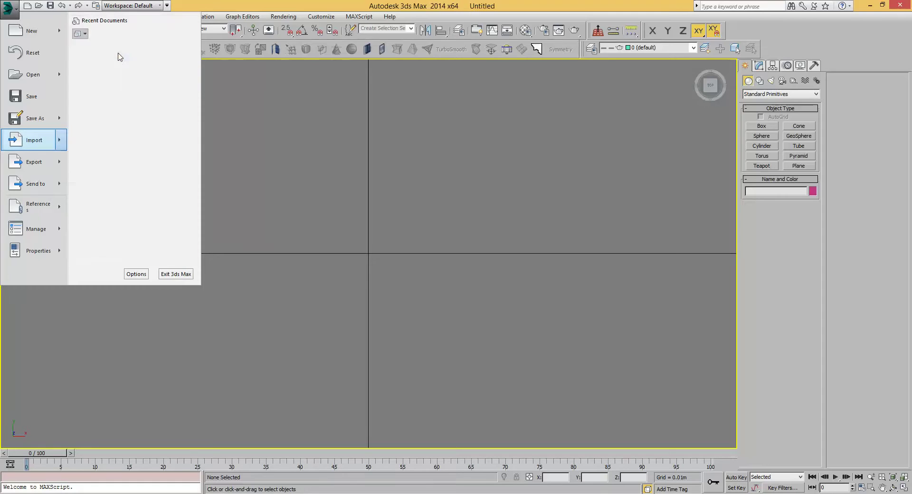
click(319, 59)
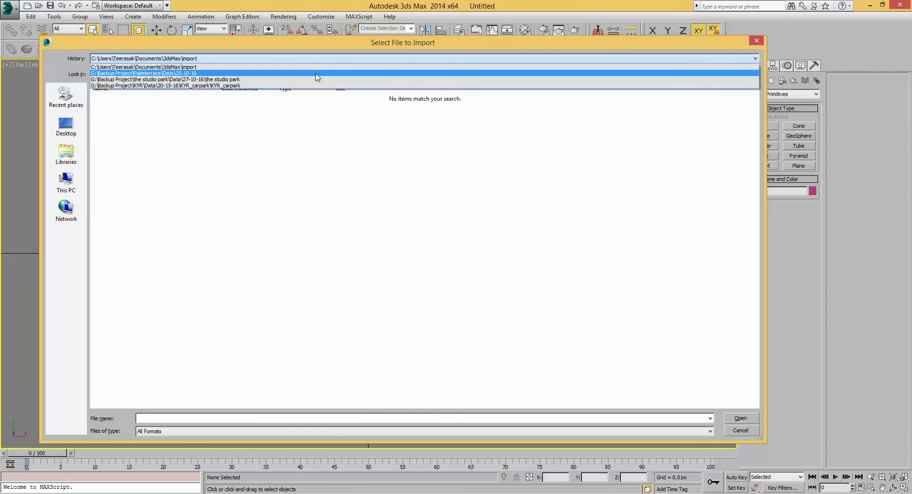
click(316, 74)
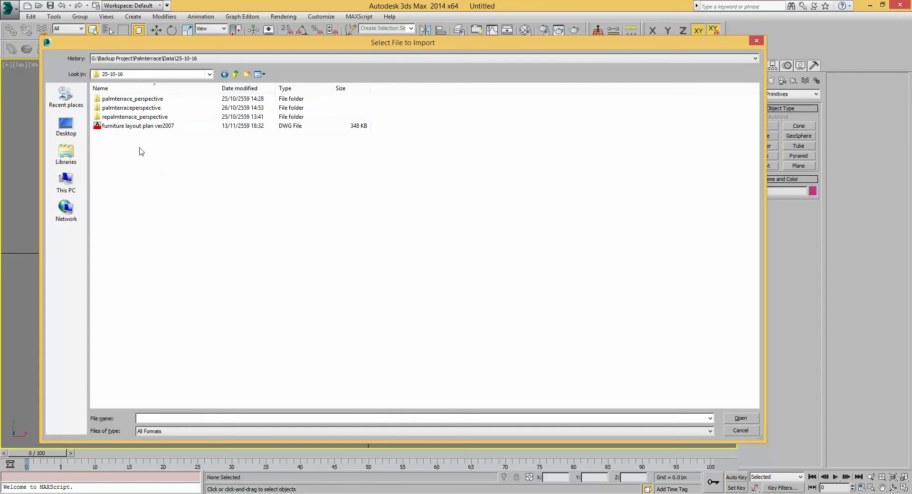
click(193, 126)
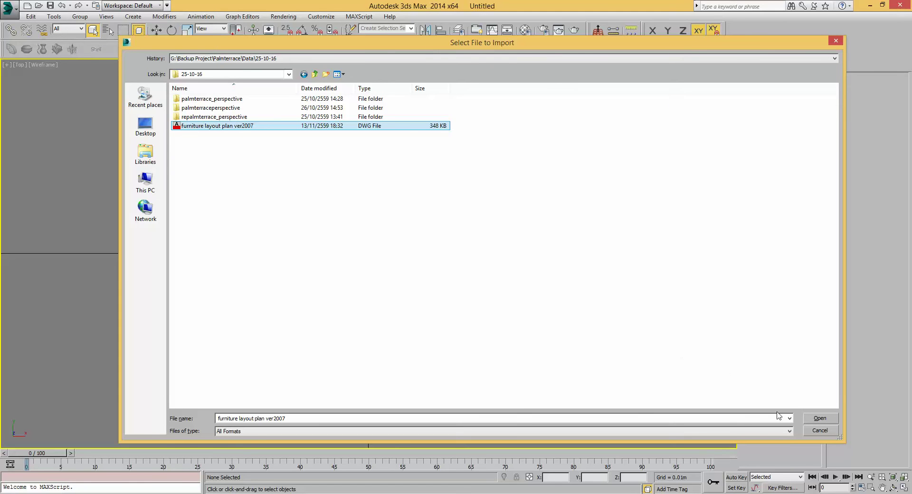
drag(552, 47, 507, 47)
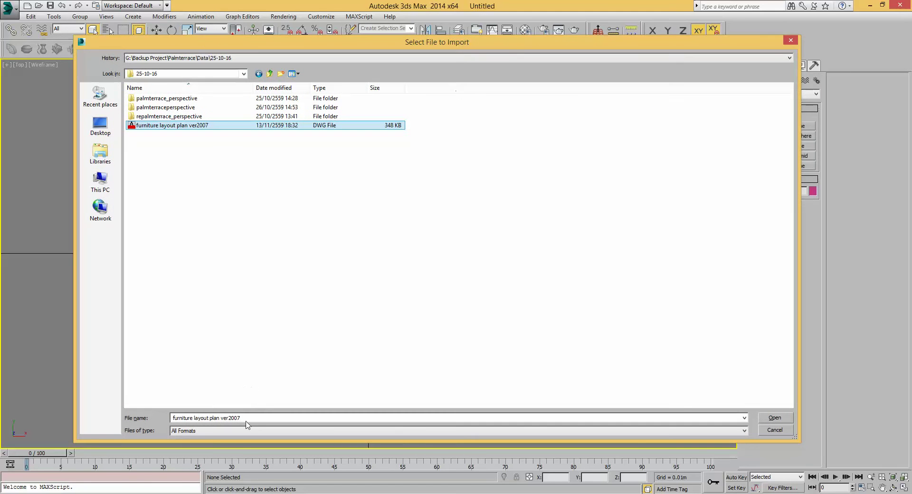
click(747, 433)
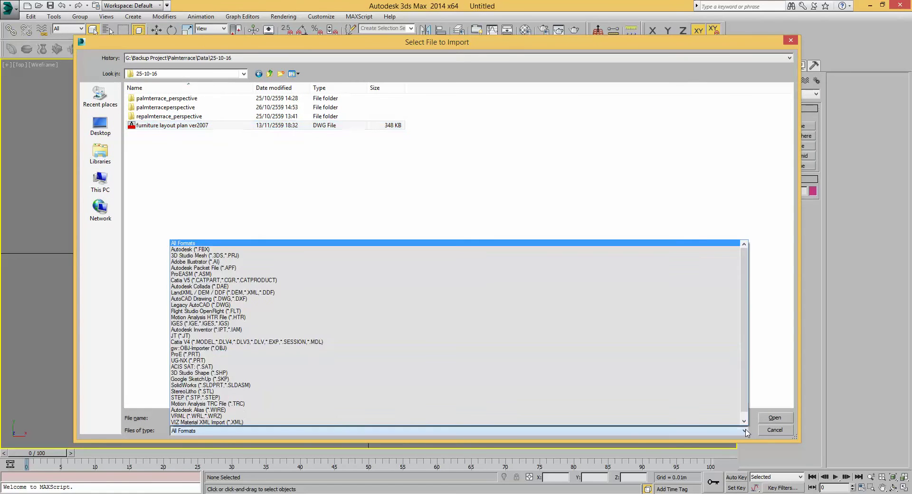
click(747, 433)
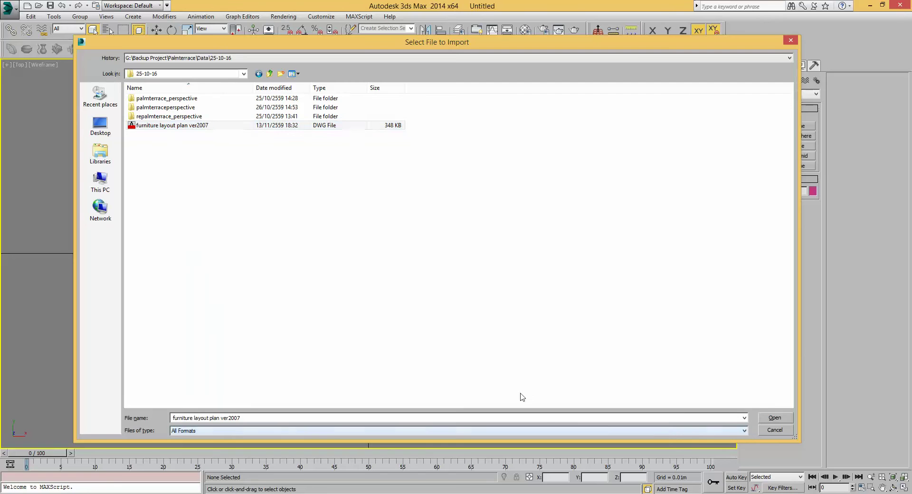
click(158, 126)
drag(247, 46, 207, 47)
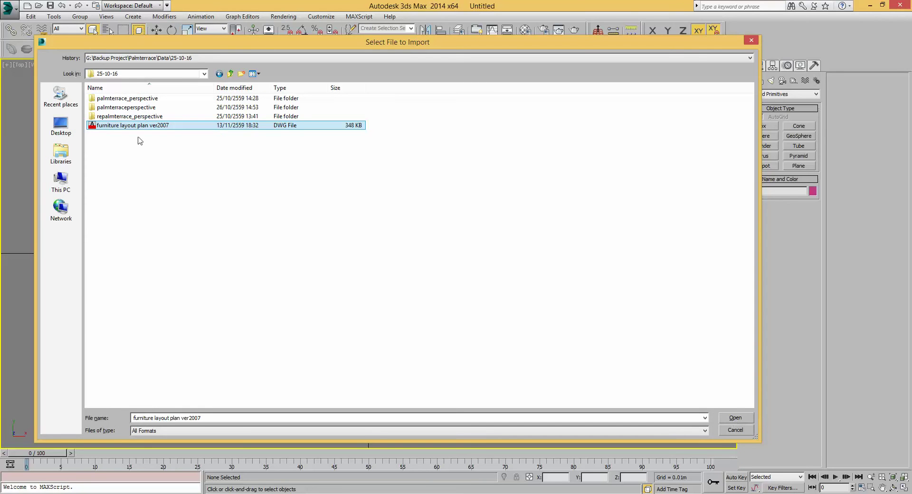
click(736, 417)
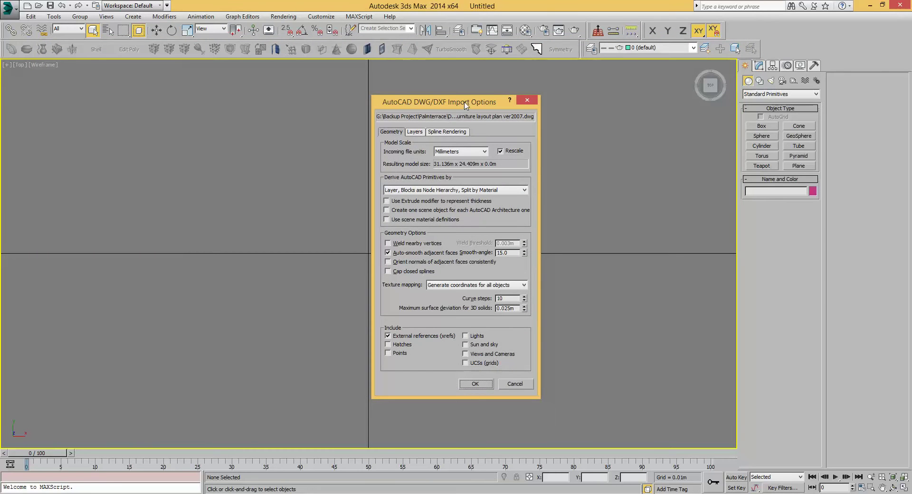
- Compare Meters and Millimeters as the incoming file units in the DWG import options
drag(467, 103, 399, 103)
click(415, 152)
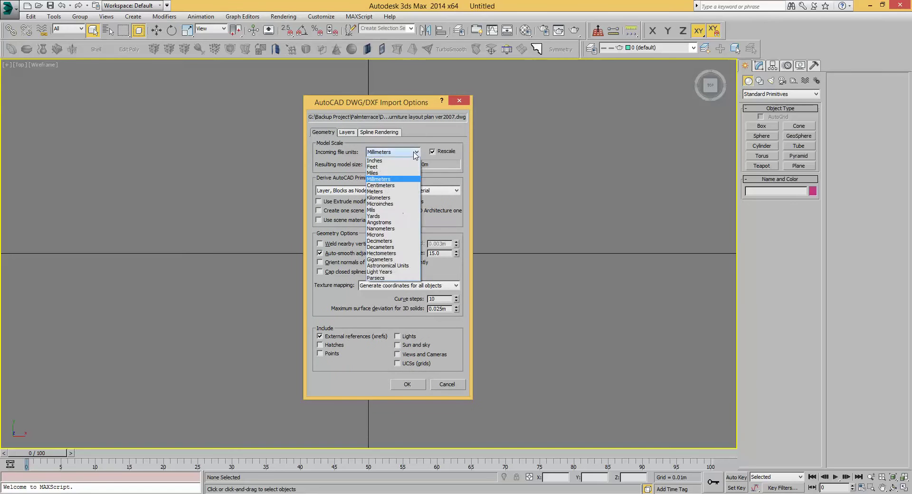
click(416, 152)
drag(401, 104, 364, 106)
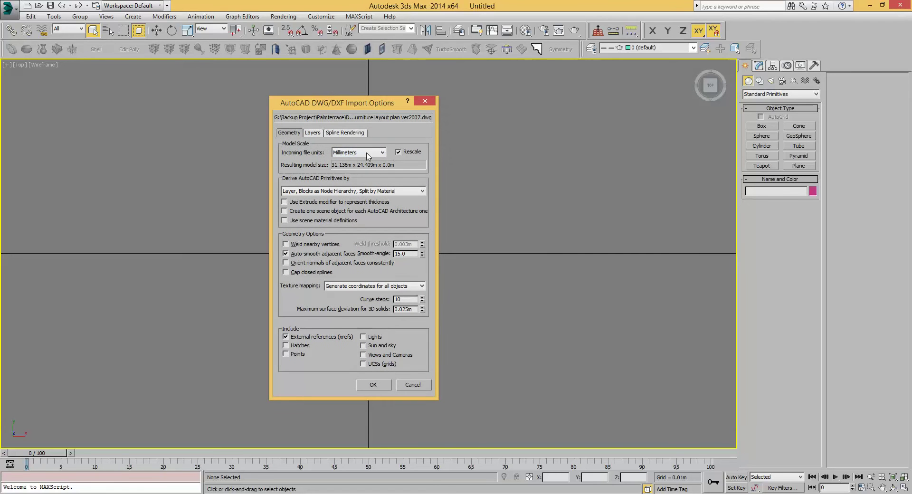
click(381, 152)
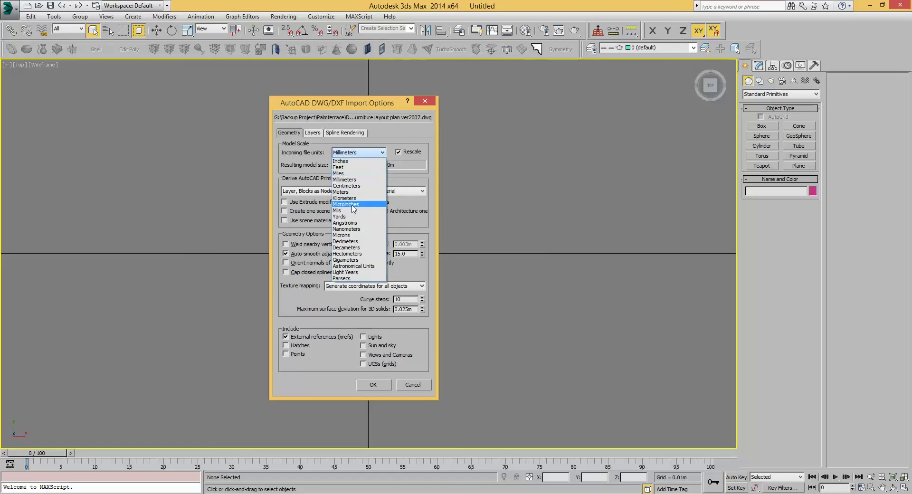
click(346, 192)
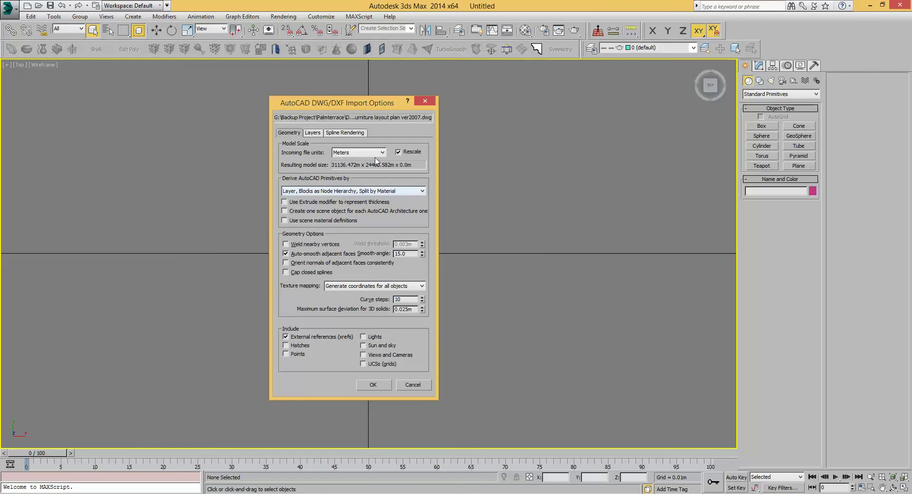
drag(354, 102, 371, 106)
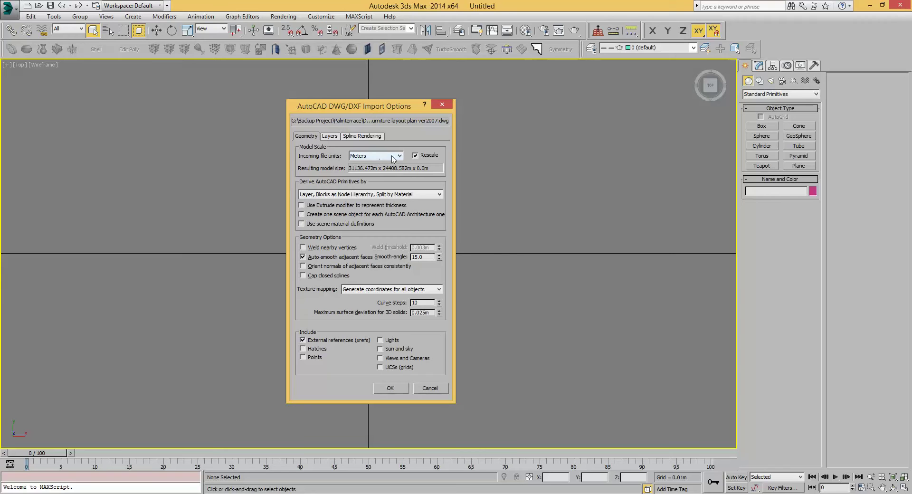
click(393, 161)
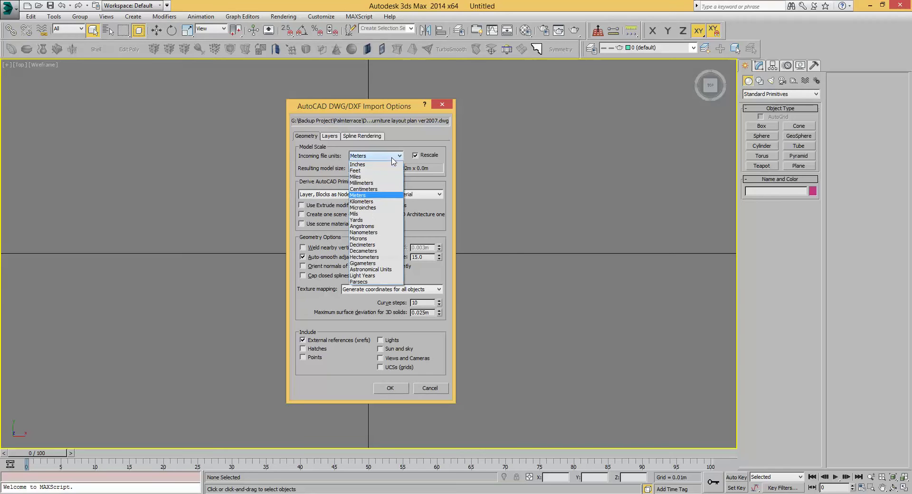
click(366, 183)
- Recheck Meters, settle on Millimeters incoming units, and confirm the import
click(399, 157)
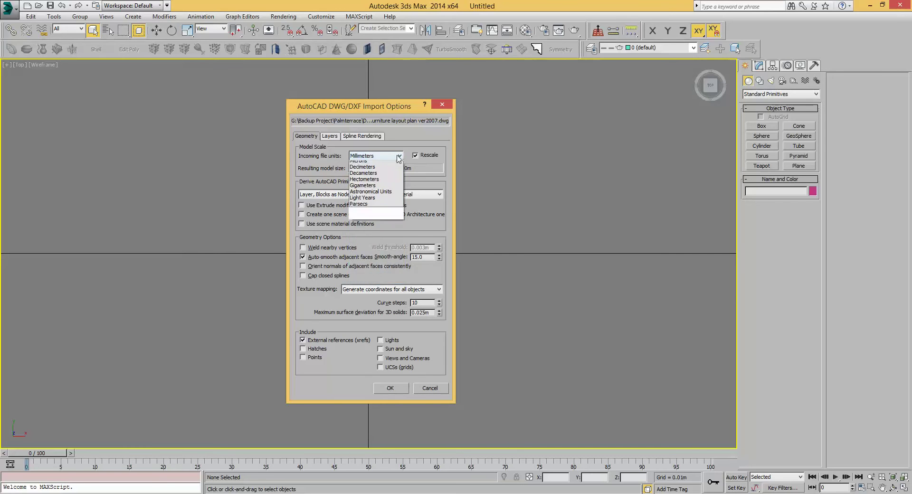
click(369, 195)
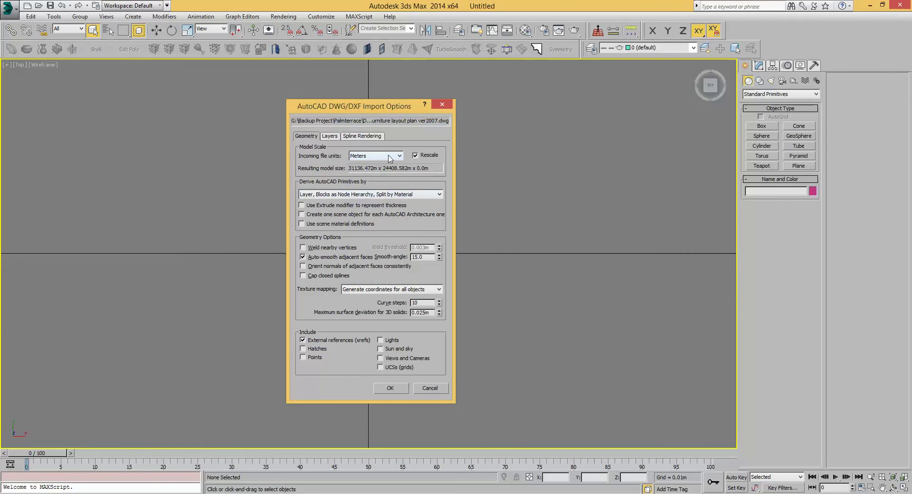
click(389, 157)
click(376, 186)
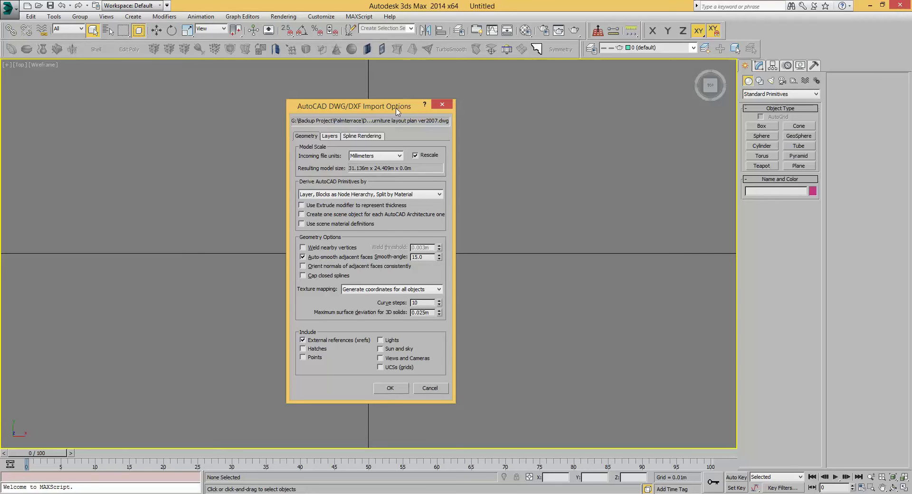
drag(396, 109, 384, 106)
click(385, 153)
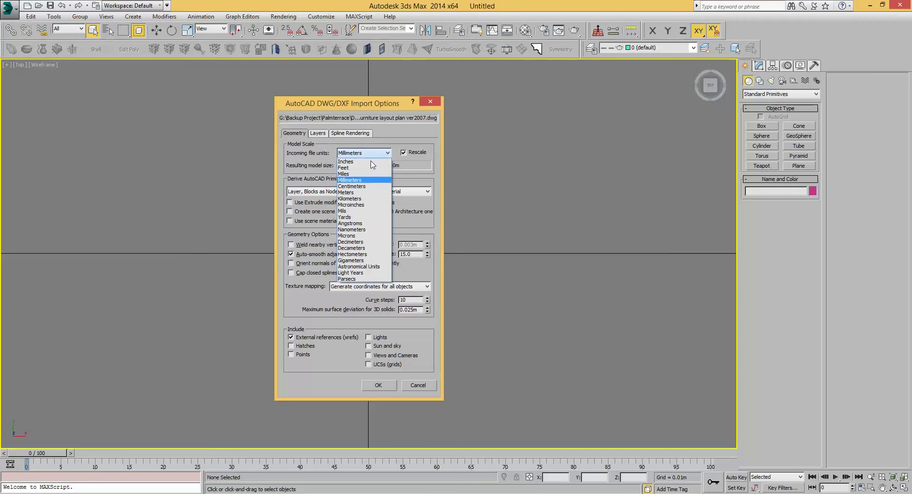
click(349, 192)
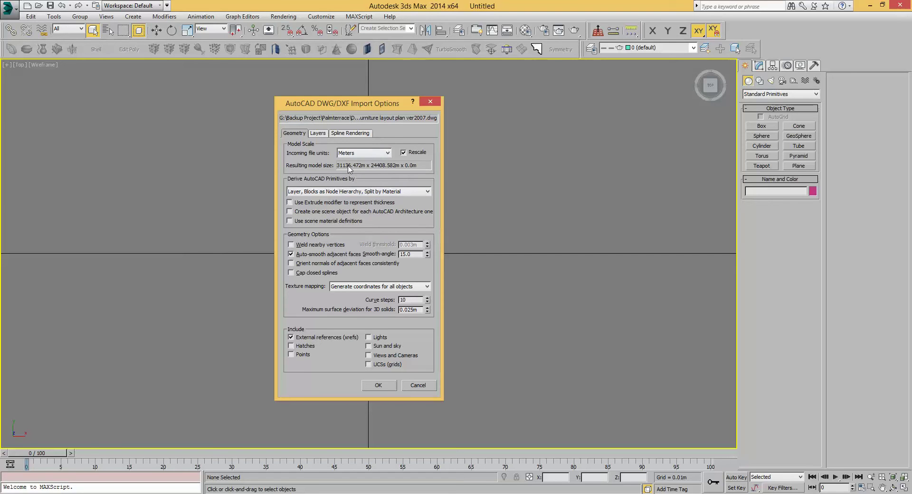
click(388, 153)
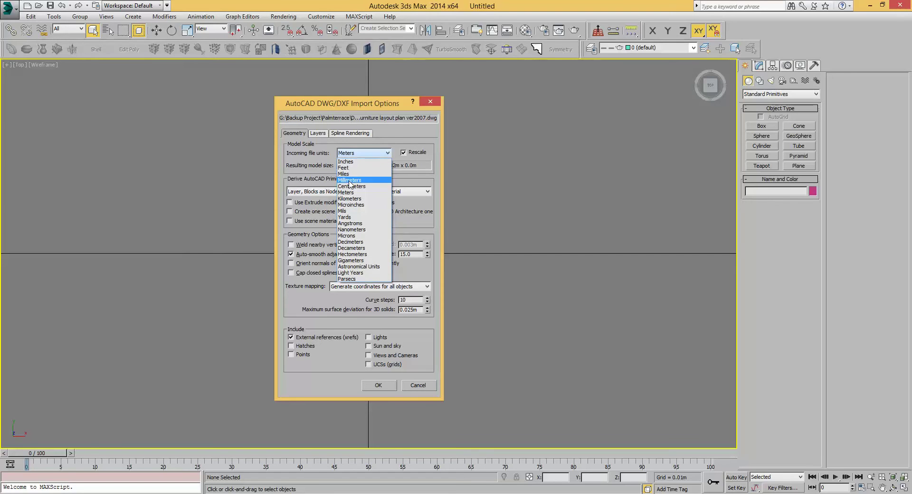
click(352, 180)
click(384, 388)
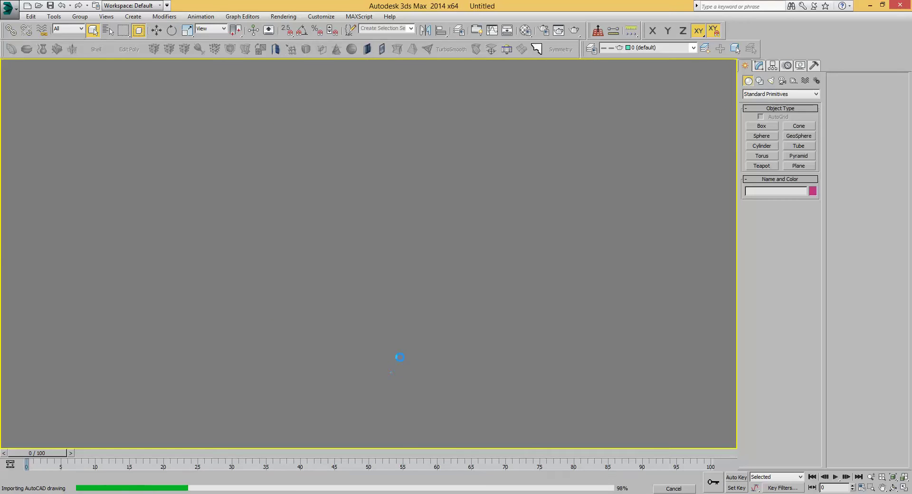
- Select all imported plan entities and move them toward the origin, framing the result
scroll(427, 288, down, 3)
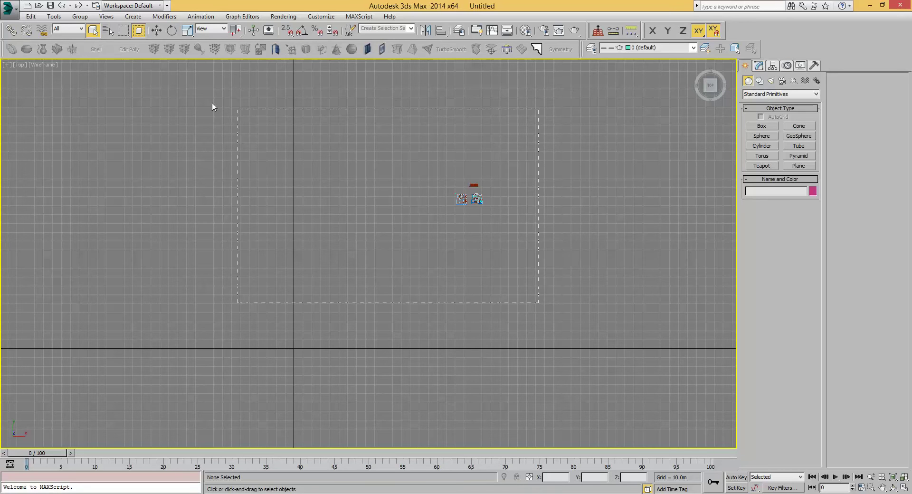
key(ctrl+a)
scroll(446, 196, up, 1)
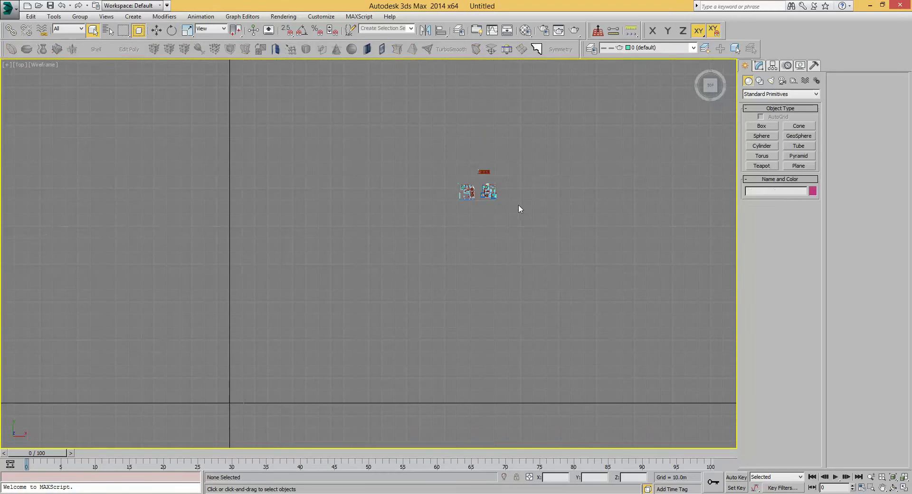
scroll(518, 204, up, 2)
scroll(247, 86, down, 3)
key(w)
drag(433, 159, 258, 303)
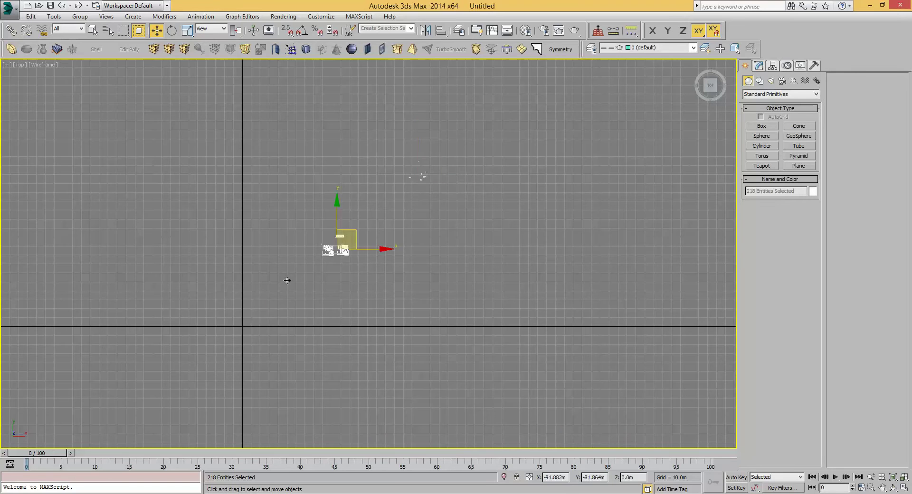
key(z)
scroll(365, 264, down, 2)
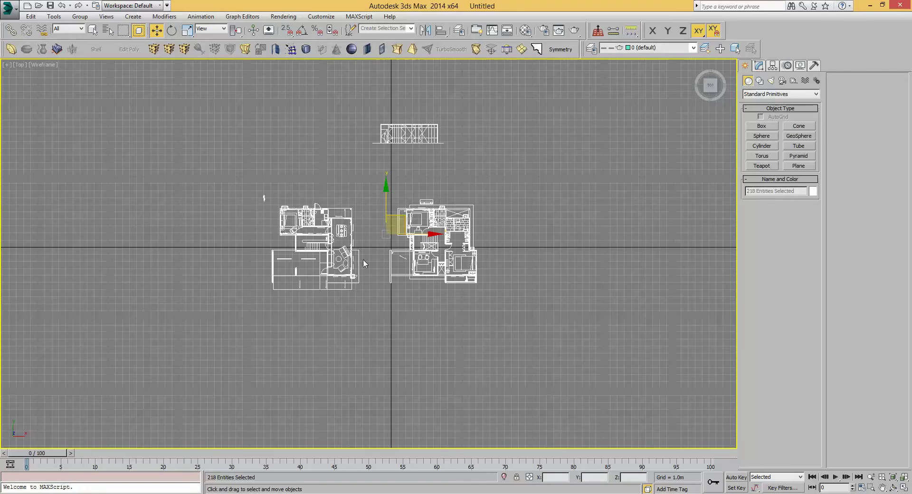
- Select the A-DRWD-THCK wall shape in the Modify panel and orbit the view to tilt the plans
click(376, 259)
scroll(376, 260, up, 2)
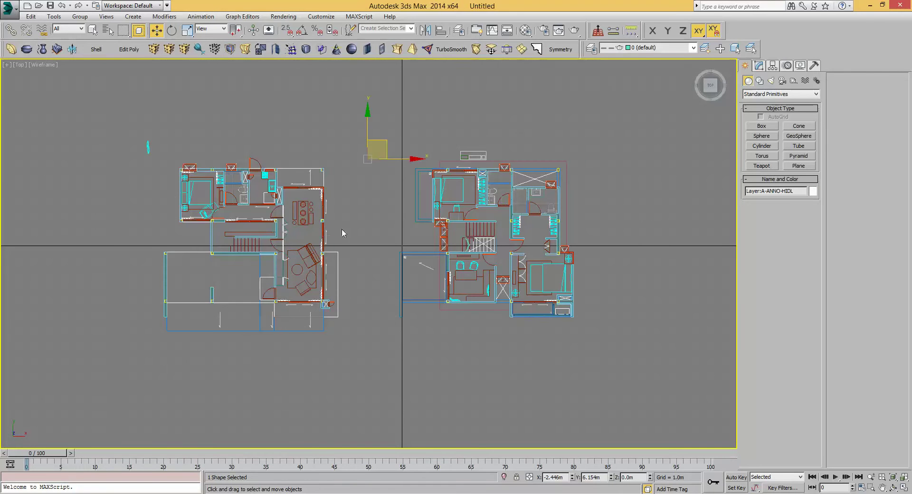
click(511, 198)
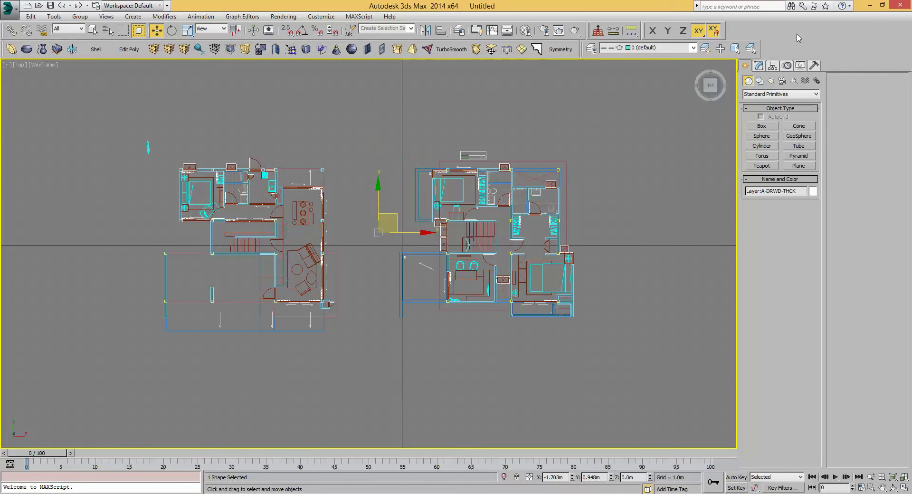
click(759, 68)
middle_drag(506, 169, 447, 170)
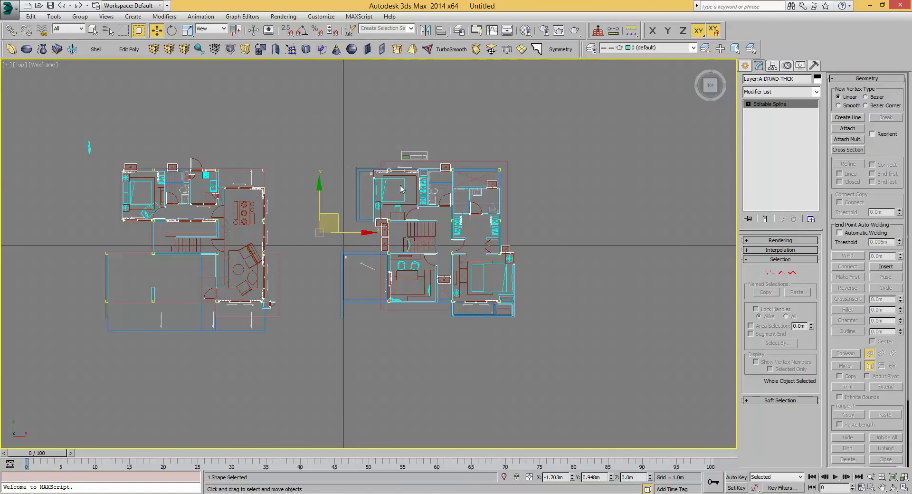
alt+middle_drag(402, 189, 590, 170)
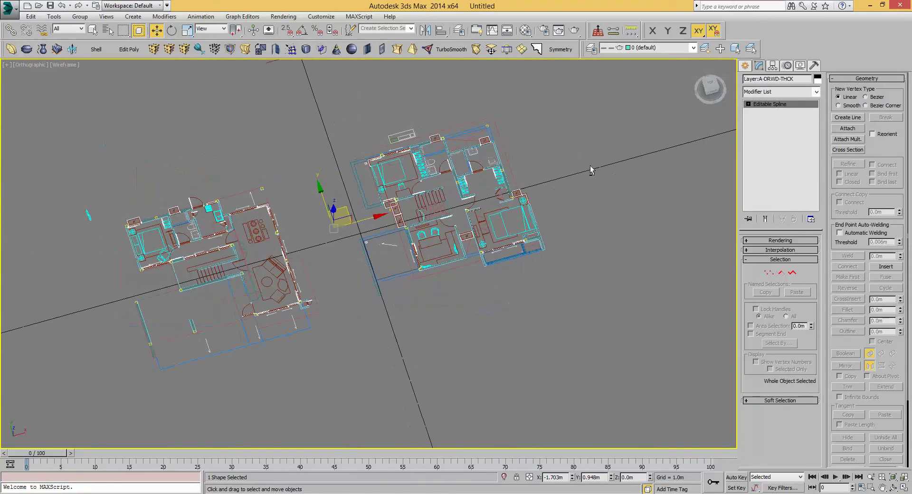
- Attach every shape in the Attach Multiple list to the A-DRWD-THCK spline
click(846, 140)
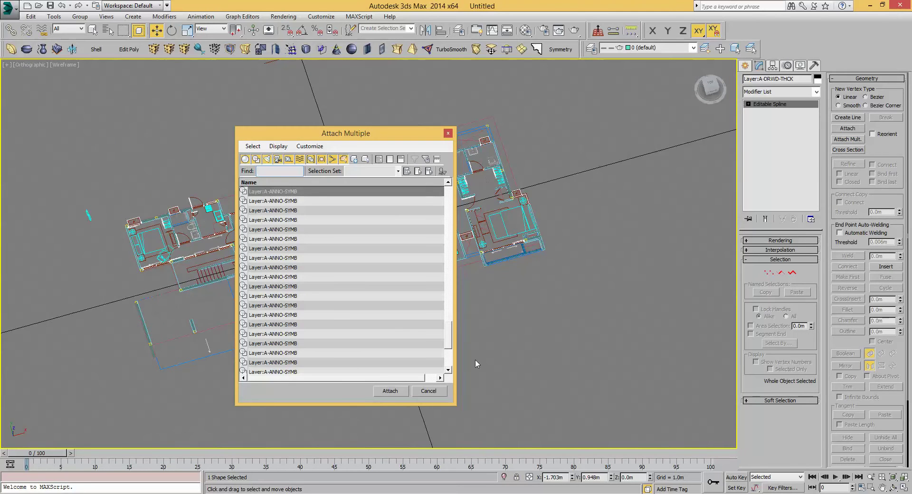
drag(451, 345, 358, 209)
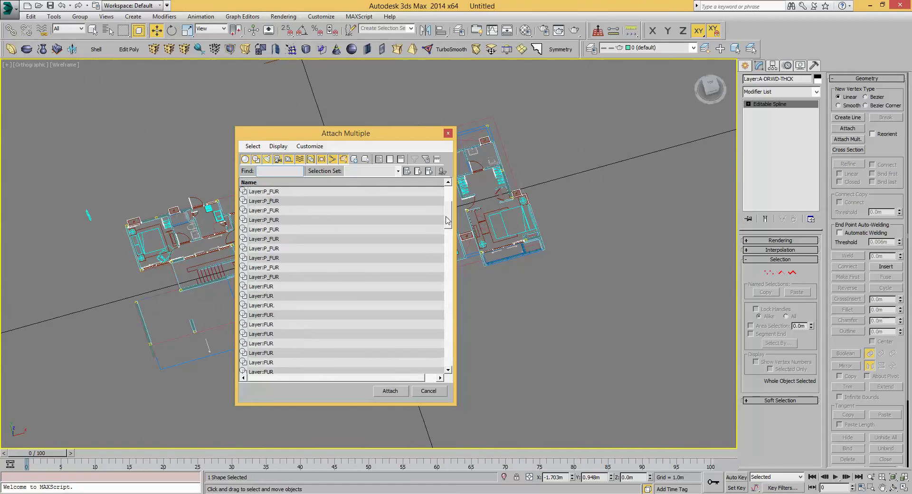
click(267, 192)
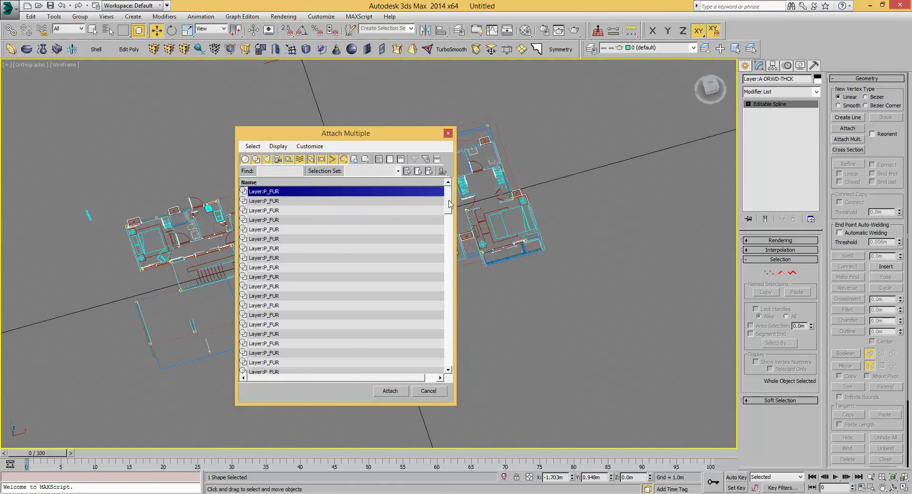
drag(452, 204, 452, 376)
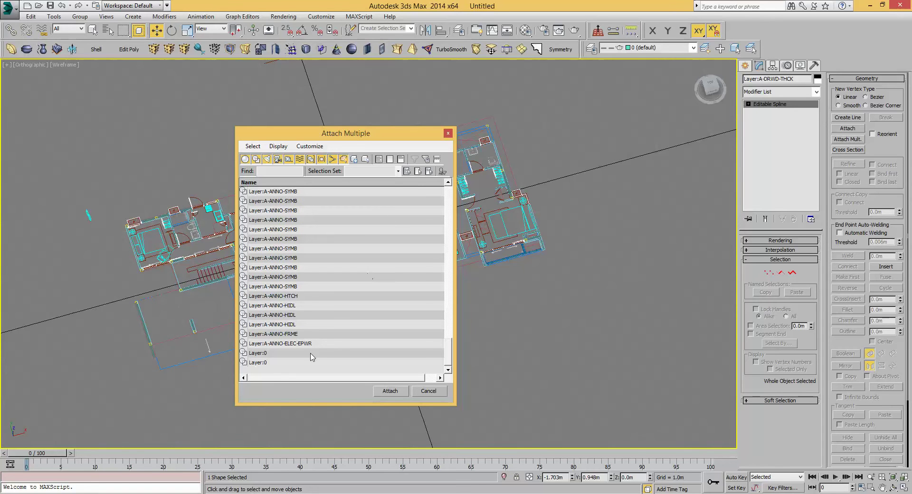
key(ctrl+a)
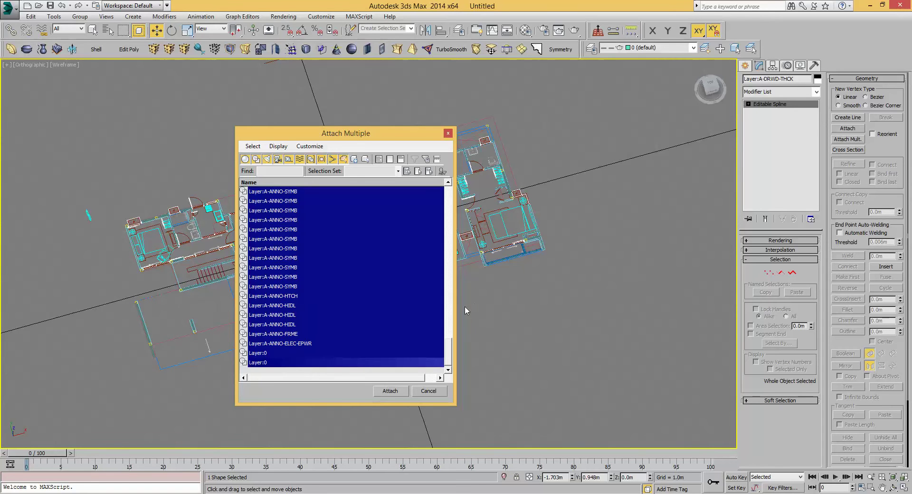
click(394, 390)
- In Top view, delete the stray splines far from the plans at Spline sub-object level, then recenter the view
key(t)
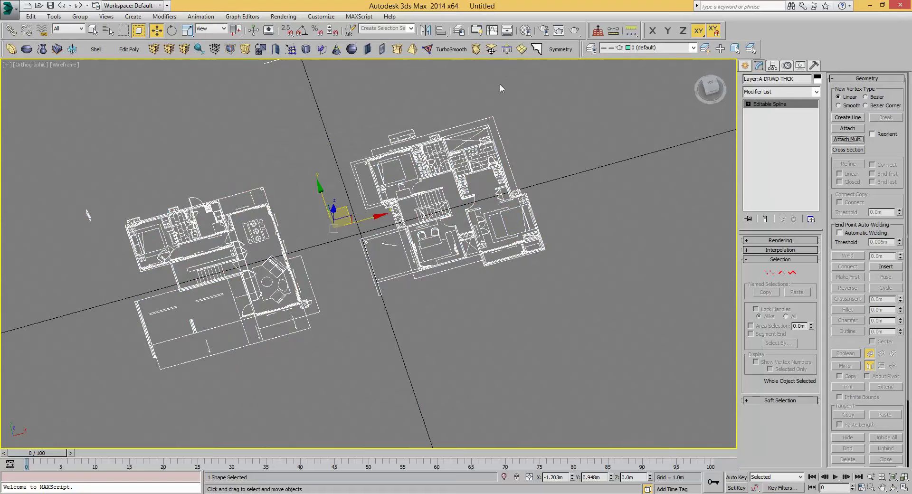
scroll(370, 190, down, 3)
scroll(371, 190, down, 3)
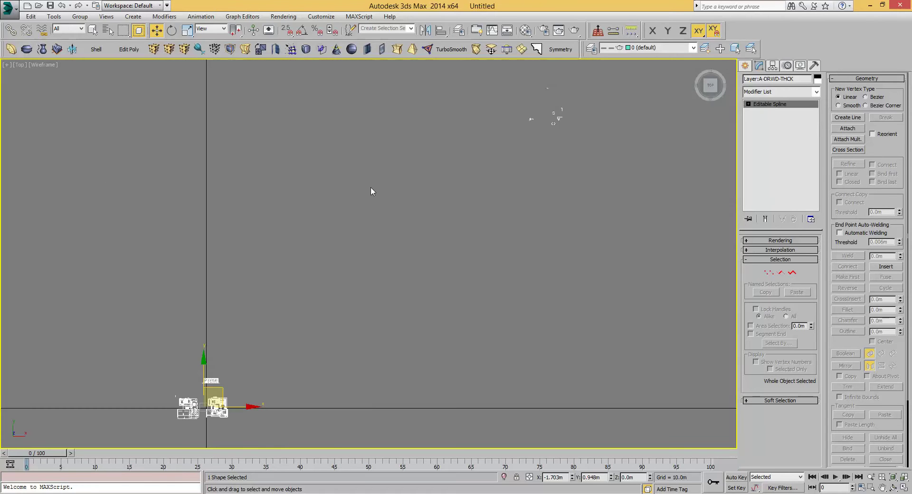
middle_drag(370, 187, 416, 152)
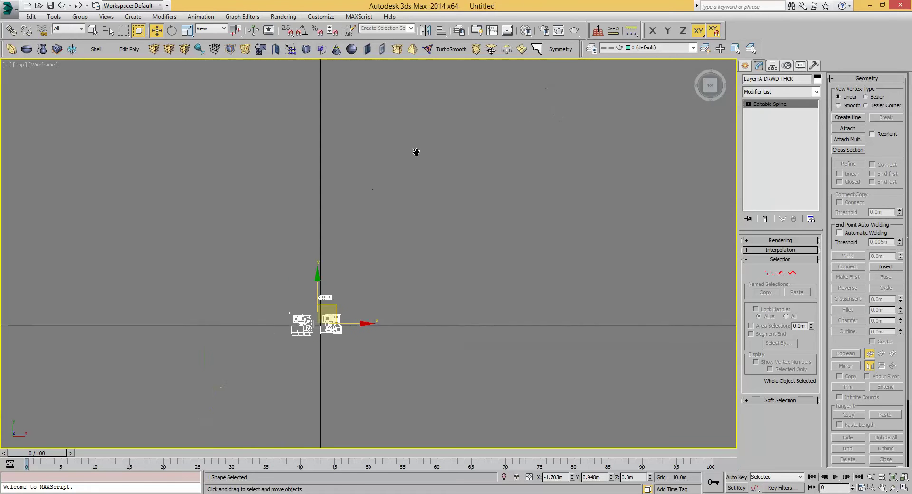
click(792, 272)
drag(640, 211, 640, 211)
key(Delete)
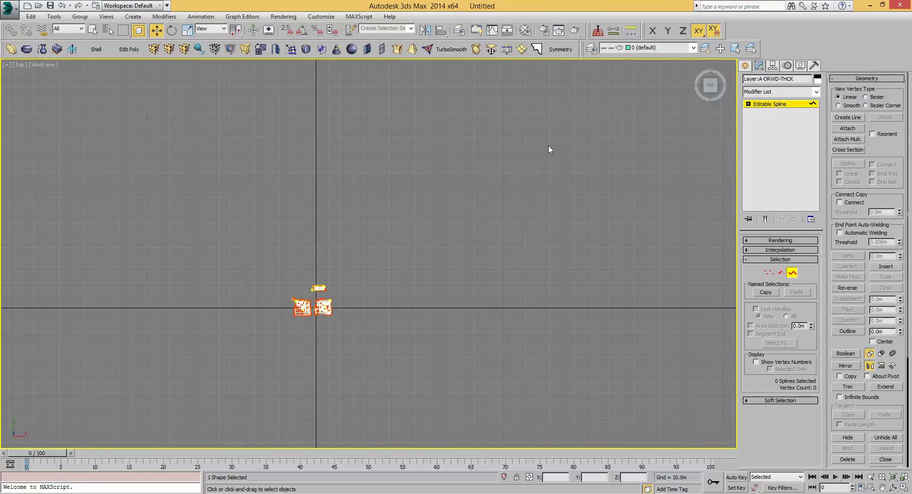
scroll(343, 302, up, 2)
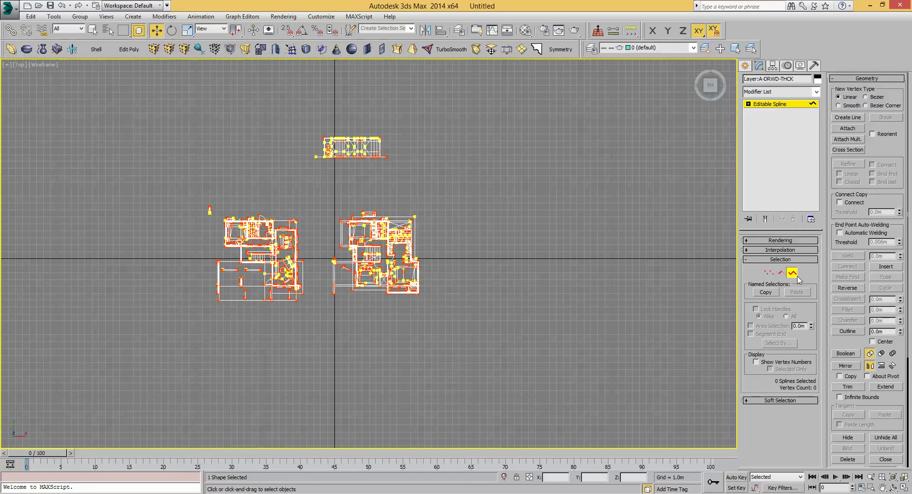
click(792, 273)
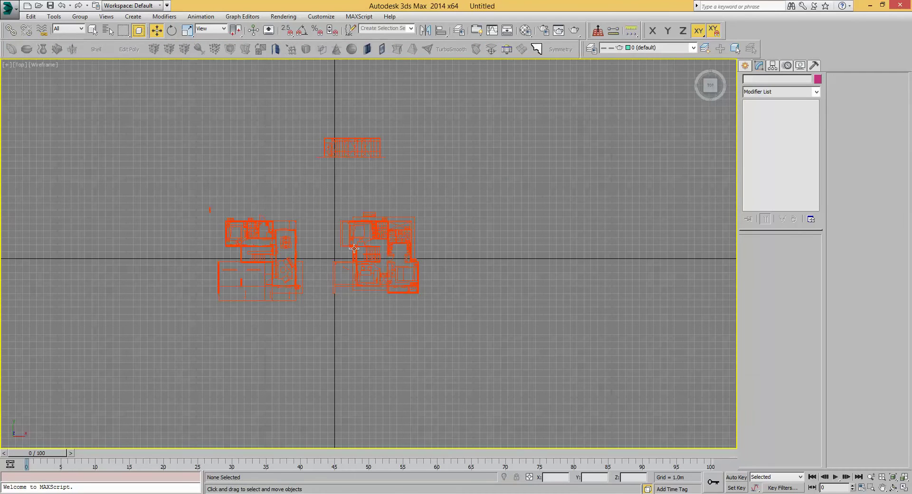
scroll(360, 247, up, 4)
middle_drag(331, 217, 411, 208)
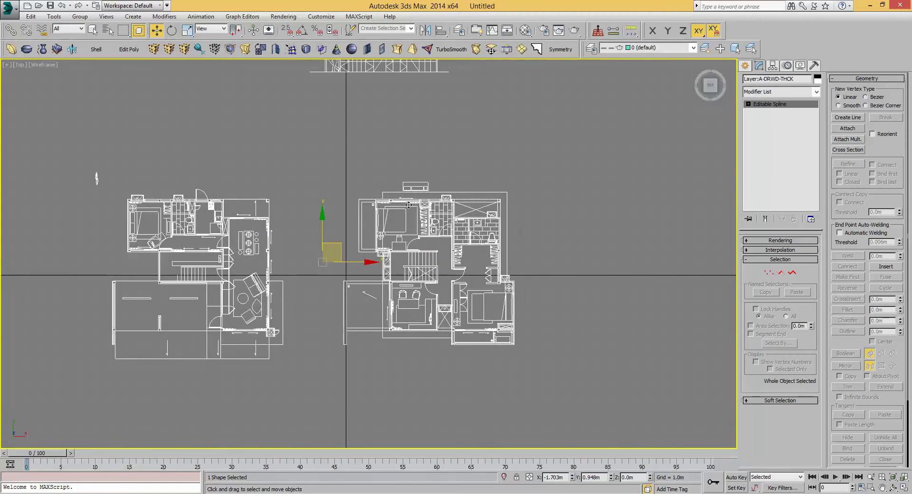
scroll(428, 216, down, 3)
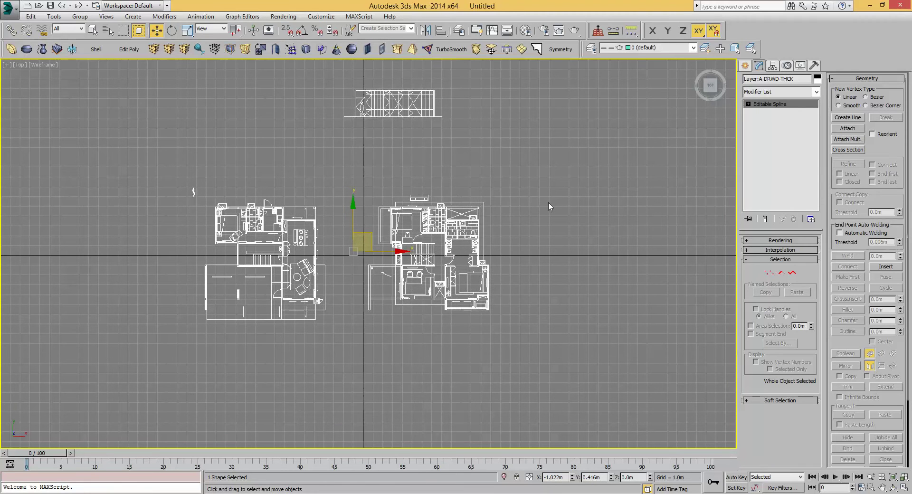
right_click(401, 203)
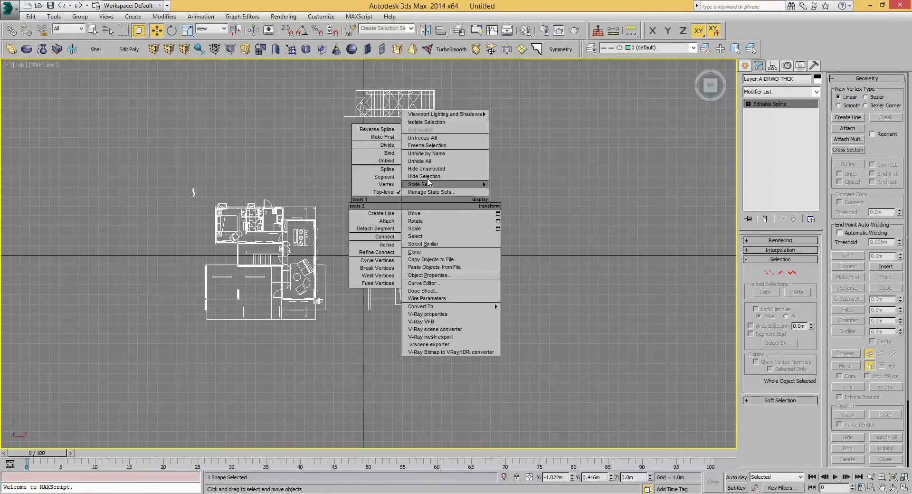
click(427, 178)
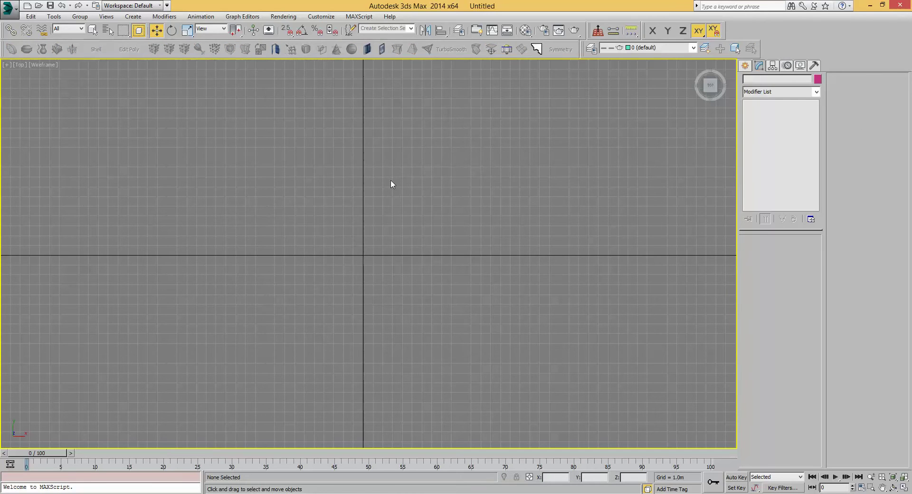
scroll(429, 194, up, 1)
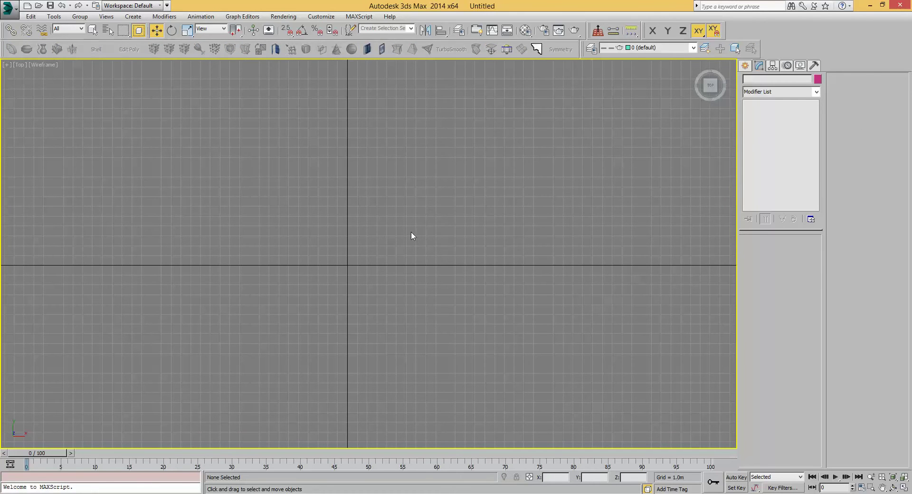
key(ctrl+a)
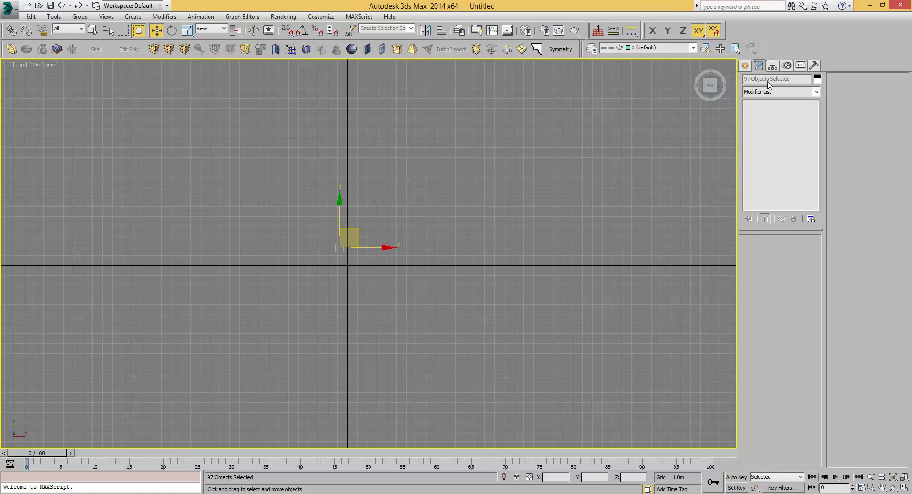
middle_drag(483, 191, 479, 190)
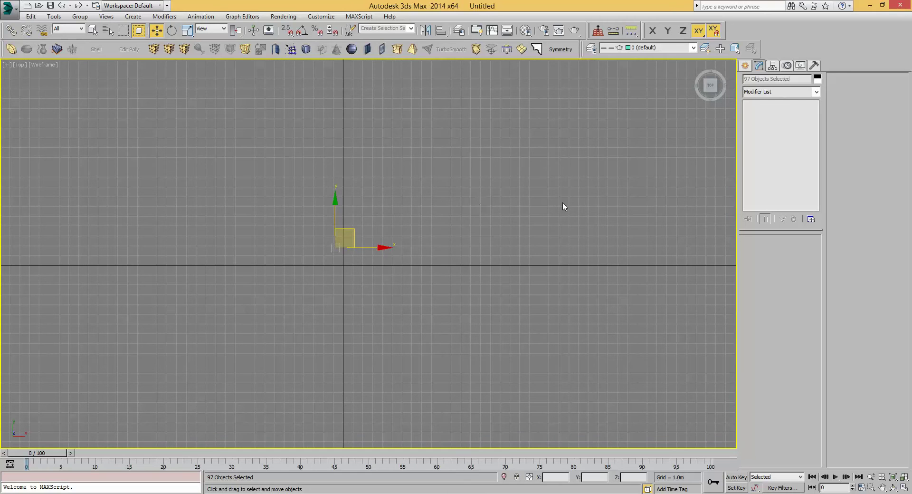
key(Delete)
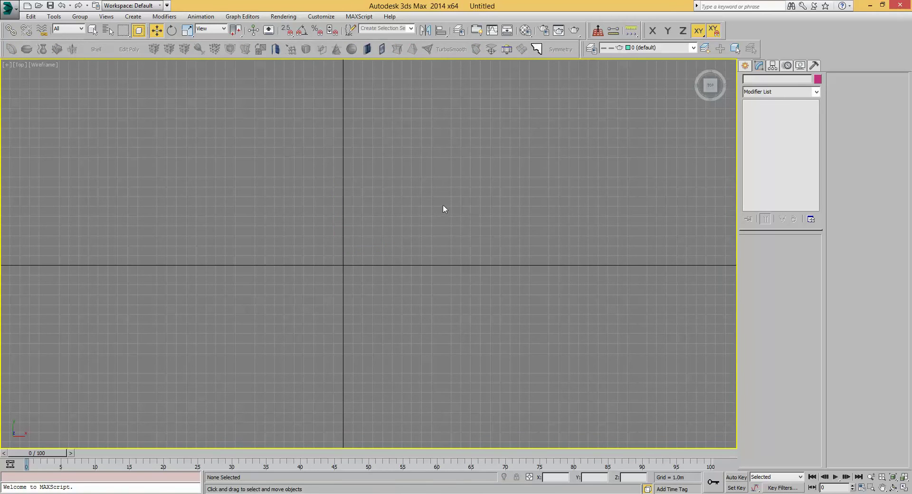
scroll(450, 195, up, 1)
right_click(450, 196)
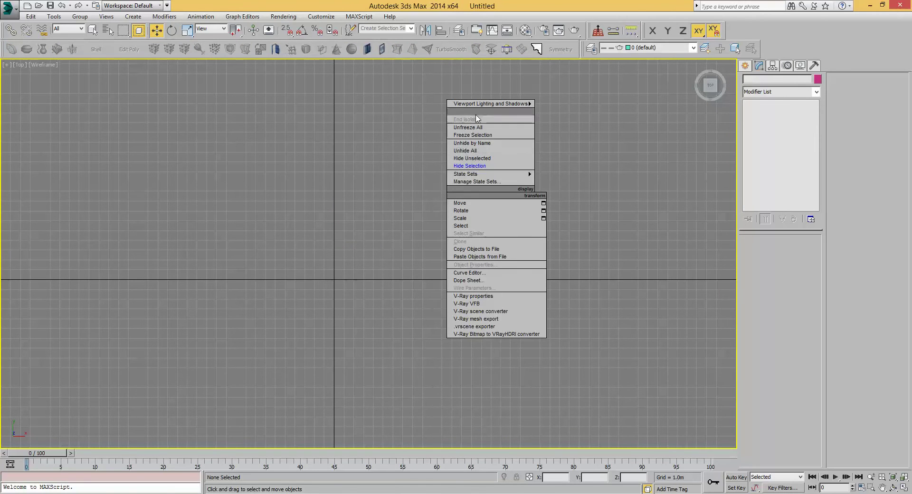
click(469, 151)
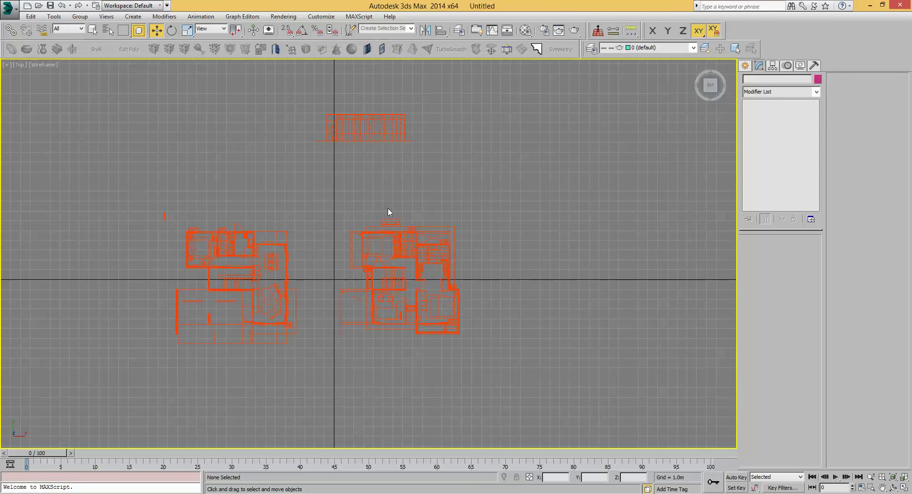
middle_drag(387, 212, 360, 224)
click(375, 248)
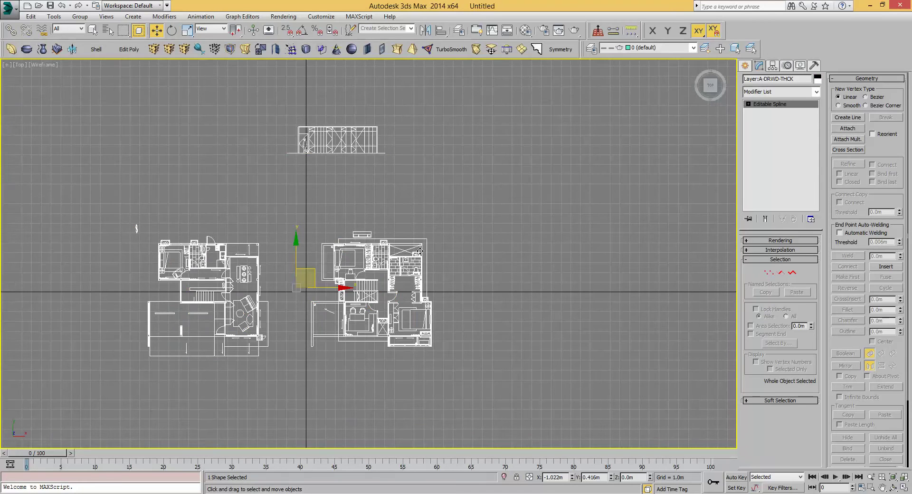
middle_drag(420, 251, 471, 229)
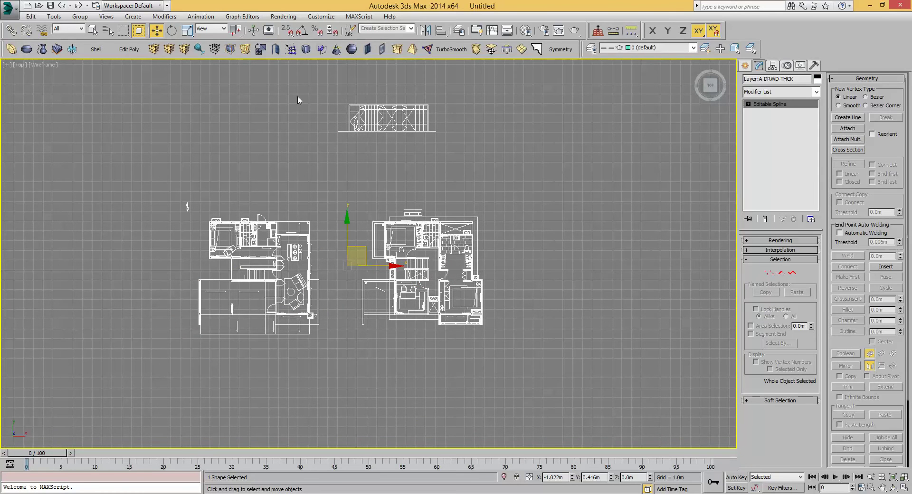
scroll(342, 317, up, 4)
scroll(347, 304, down, 4)
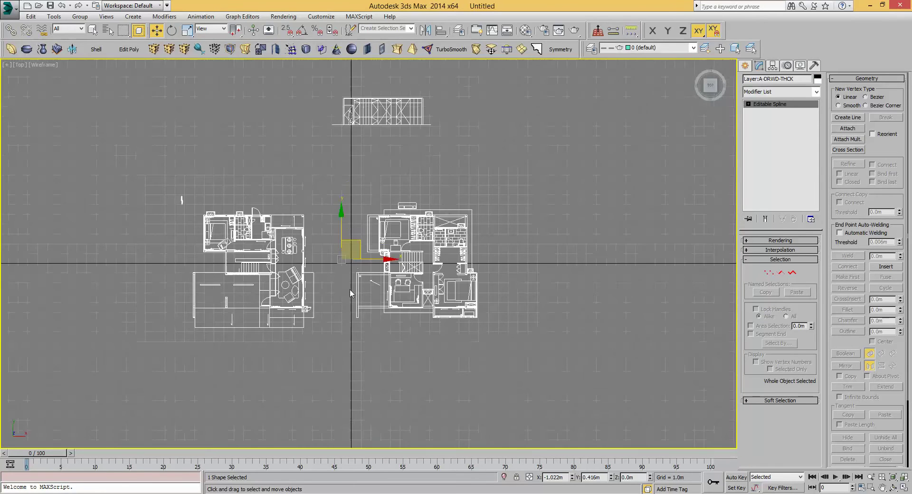
- Cancel the first new-layer attempt and re-show the Layers toolbar
click(706, 49)
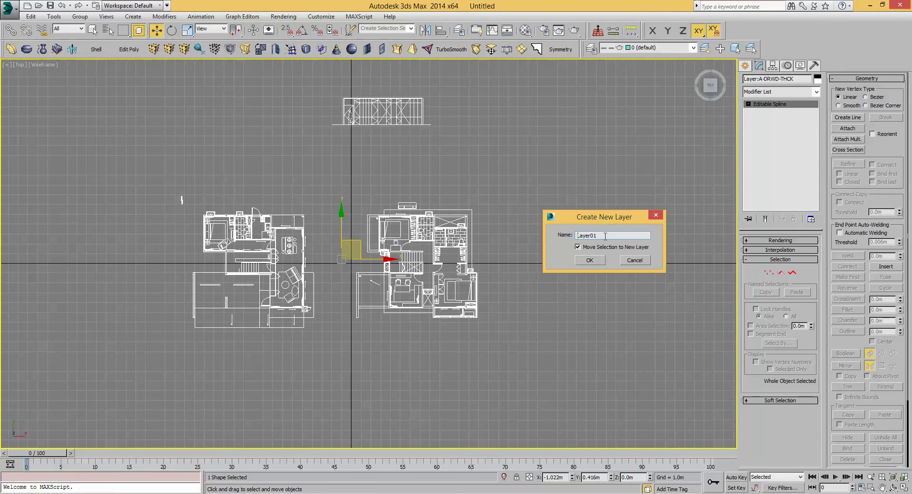
click(656, 215)
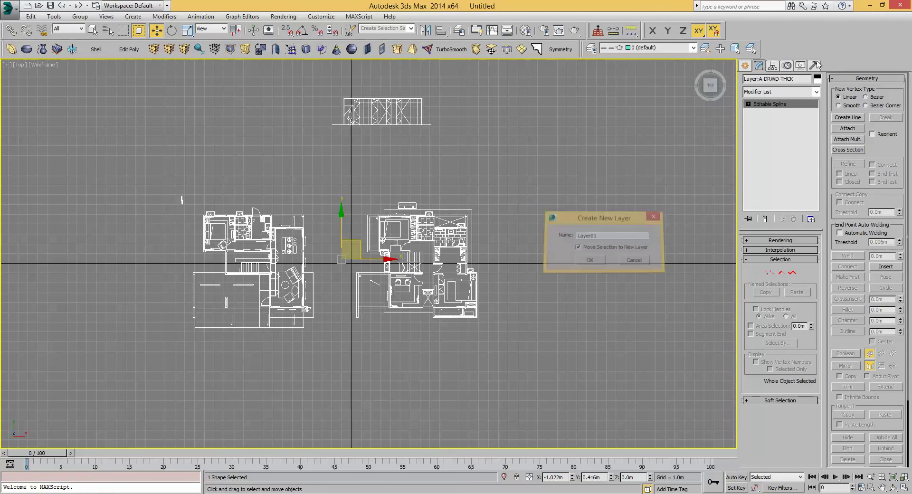
right_click(809, 52)
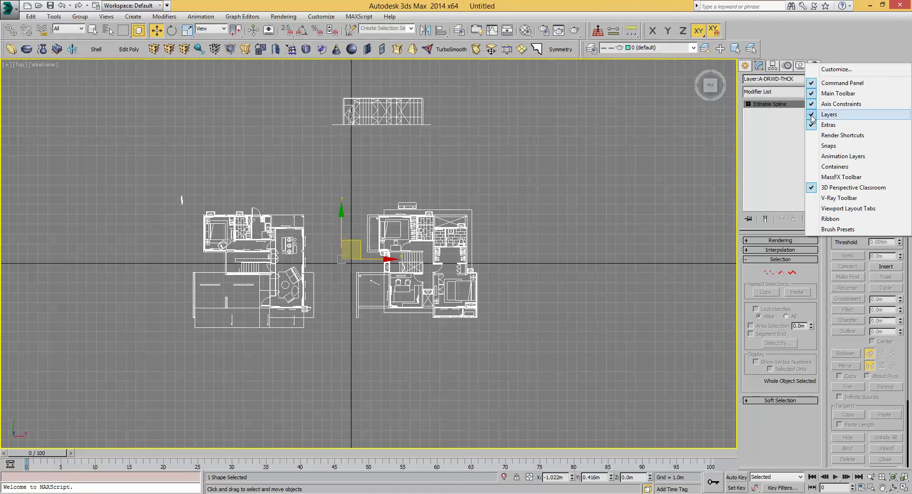
click(827, 114)
right_click(734, 51)
click(741, 115)
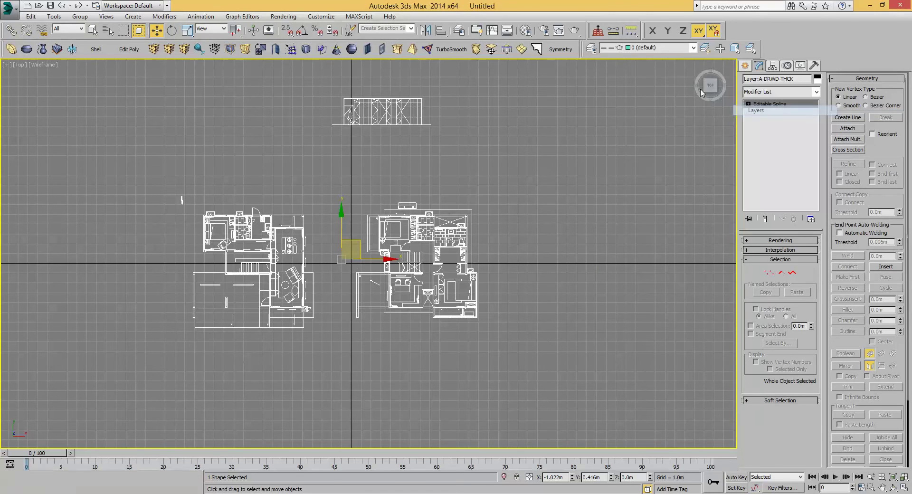
- Create layer 'plan' with the selected floor-plan shape moved onto it, and check the layer list
click(706, 49)
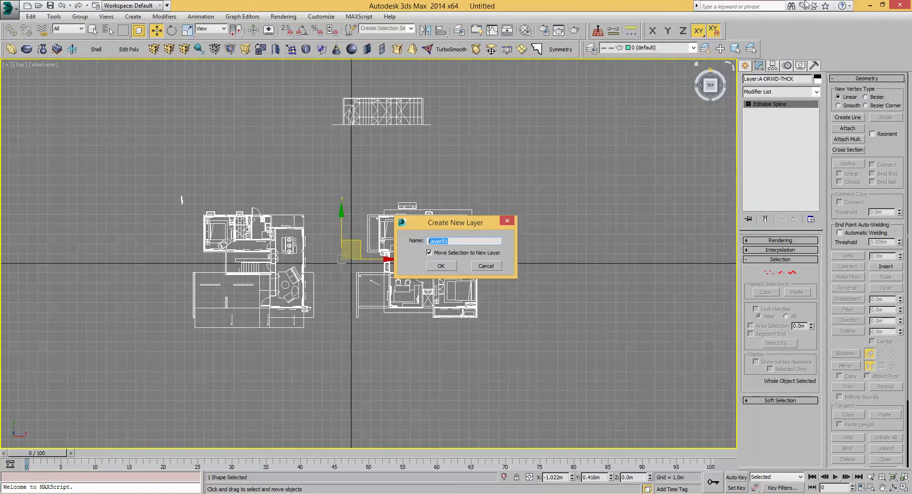
text(plan)
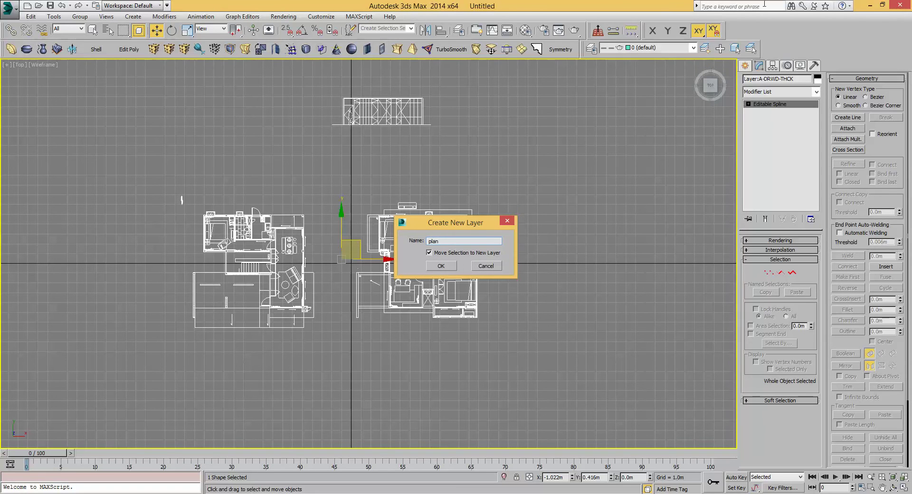
click(441, 266)
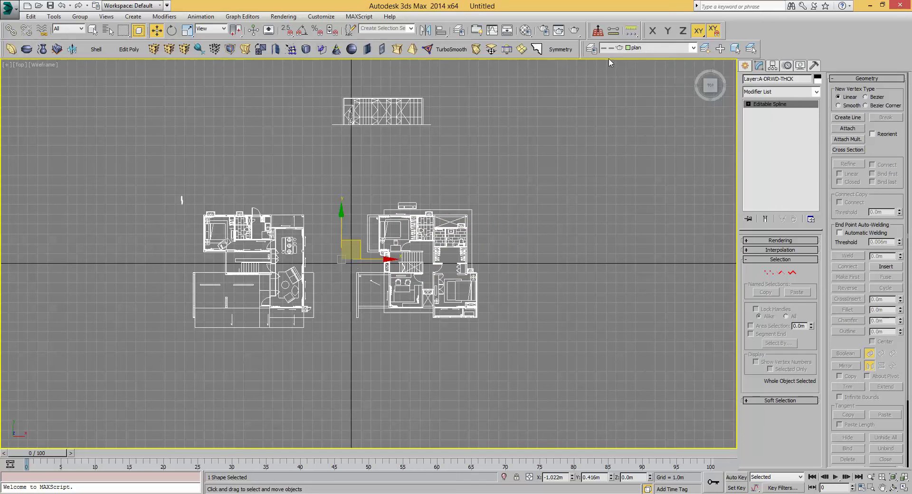
click(694, 48)
click(694, 48)
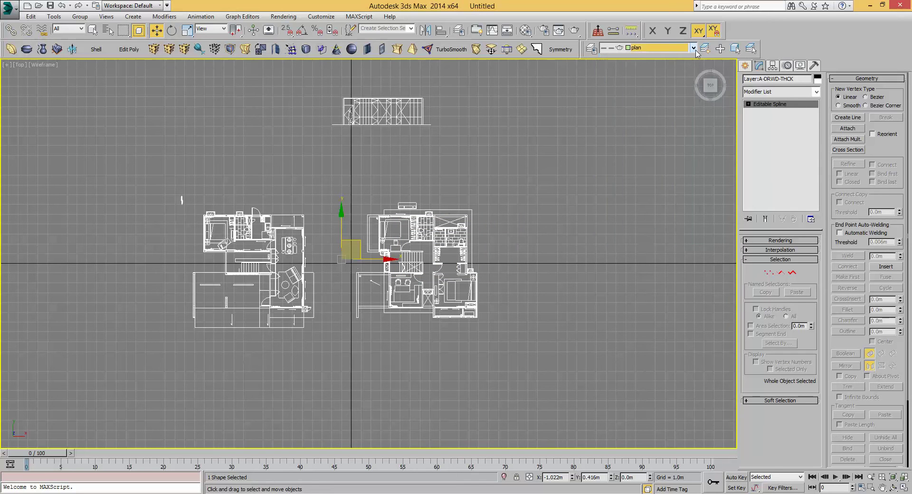
- Delete the empty imported layers A-ANNO-BLCK through P_FUR, leaving only 0 (default) and plan
click(592, 48)
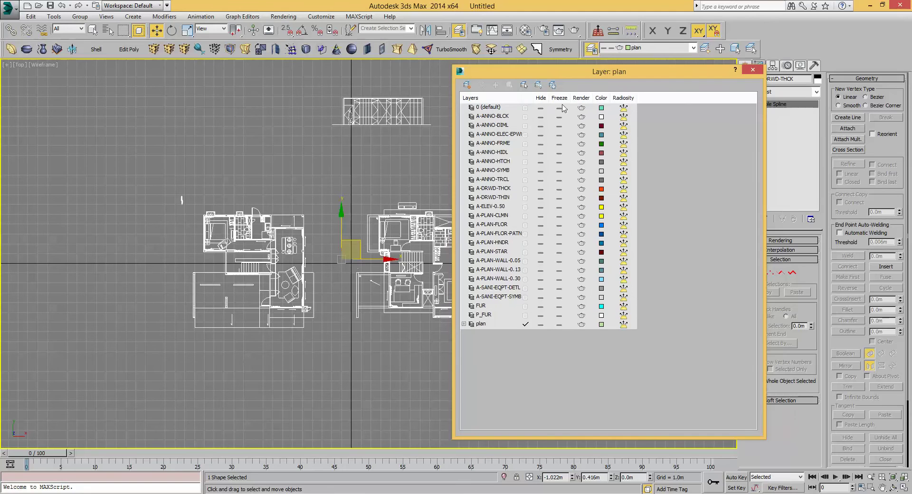
click(553, 109)
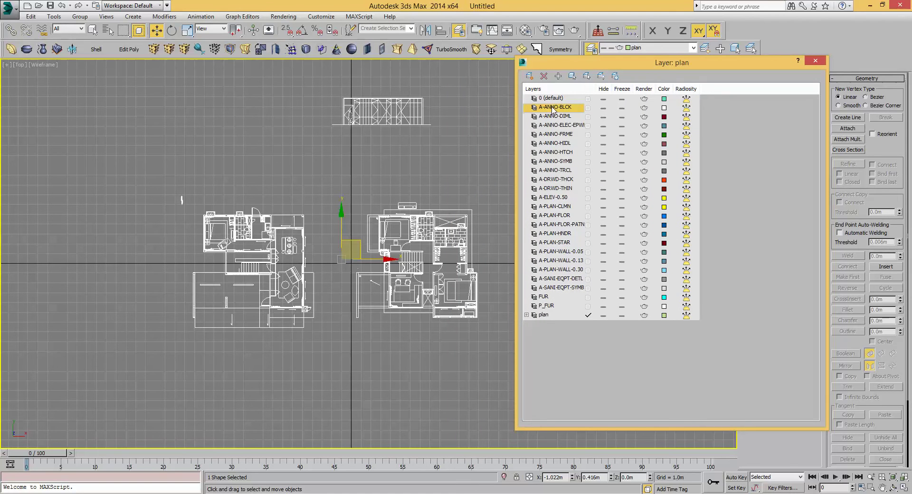
ctrl+click(545, 306)
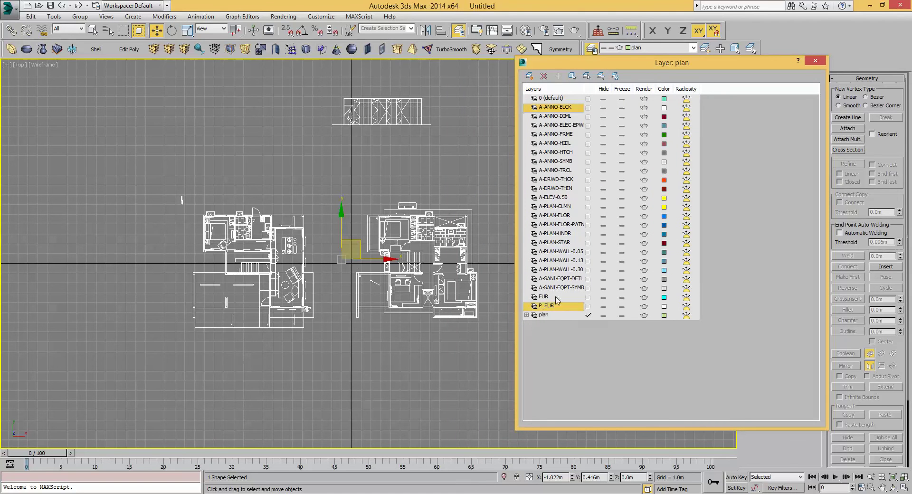
click(553, 109)
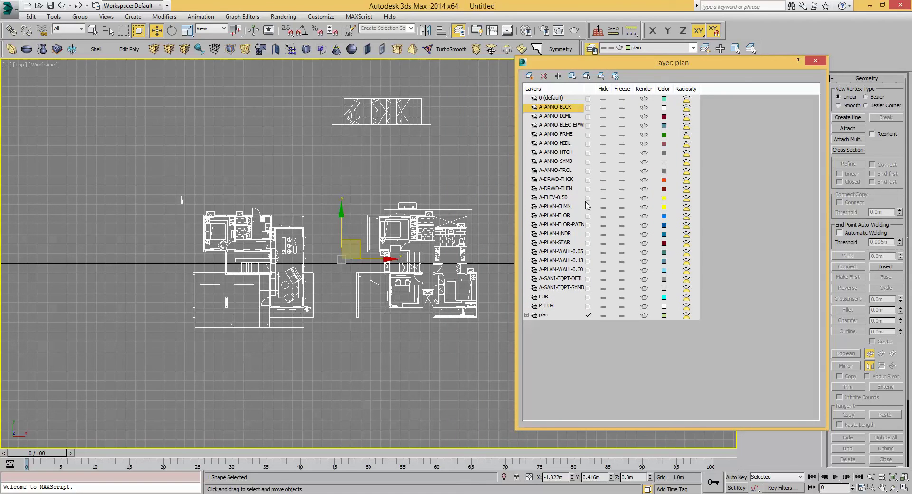
shift+click(549, 307)
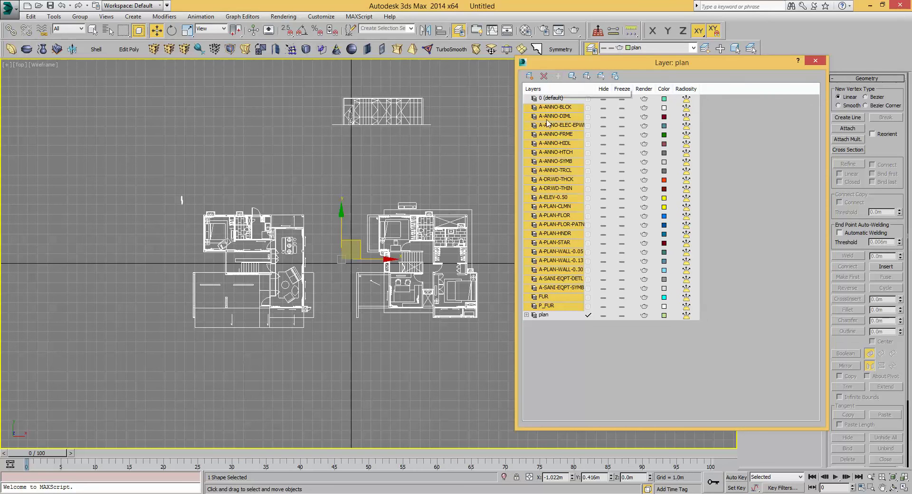
click(545, 77)
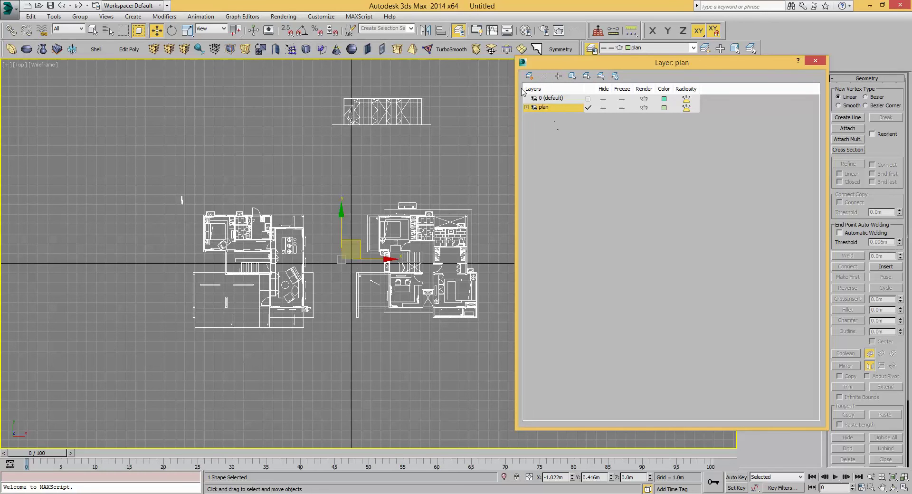
- Freeze the plan layer in the layer manager and close it
click(563, 99)
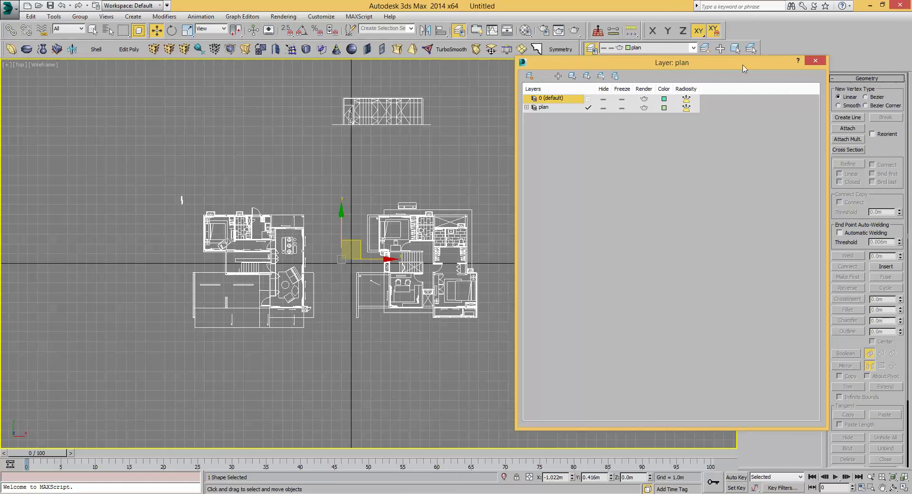
drag(744, 67, 713, 76)
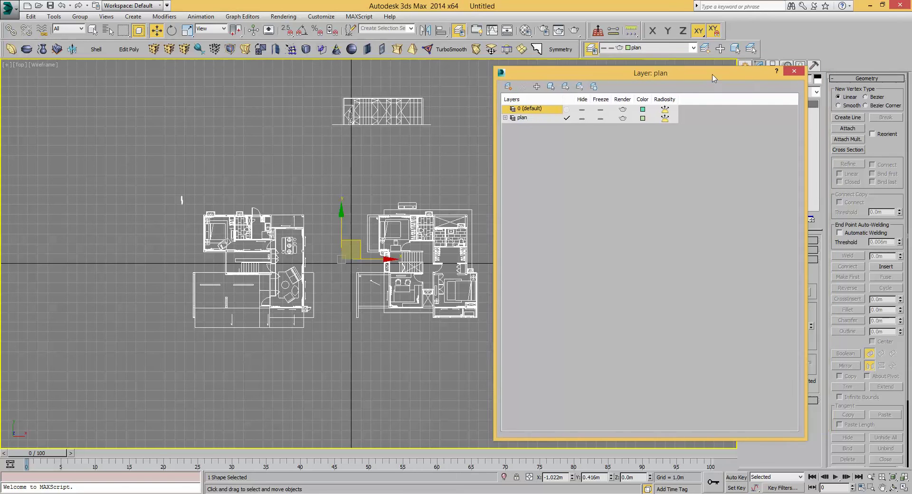
click(600, 120)
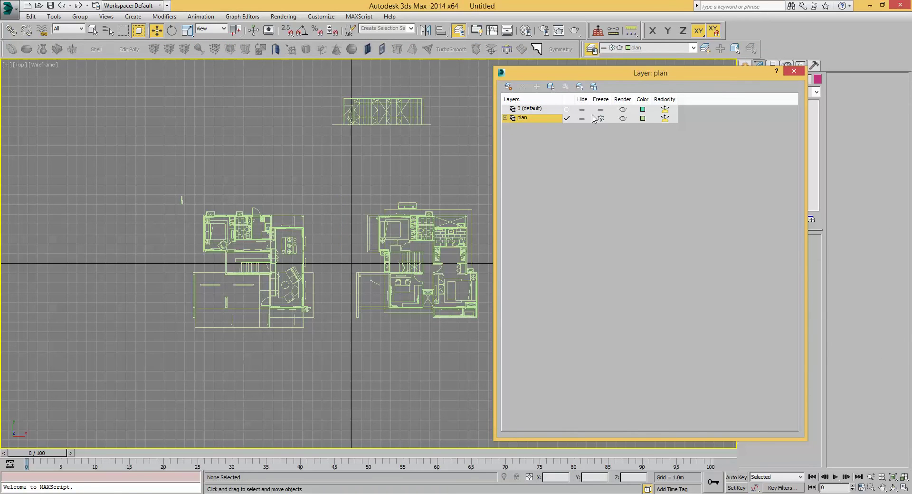
click(794, 71)
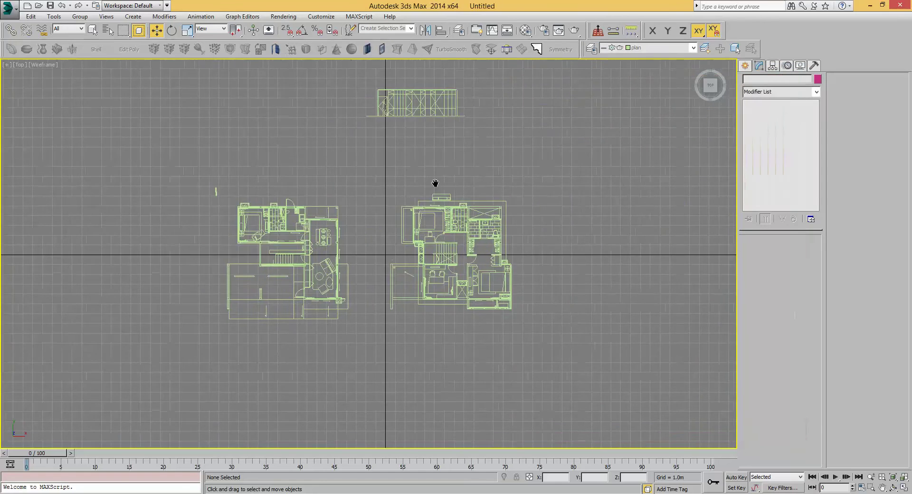
scroll(442, 182, up, 3)
scroll(398, 198, down, 3)
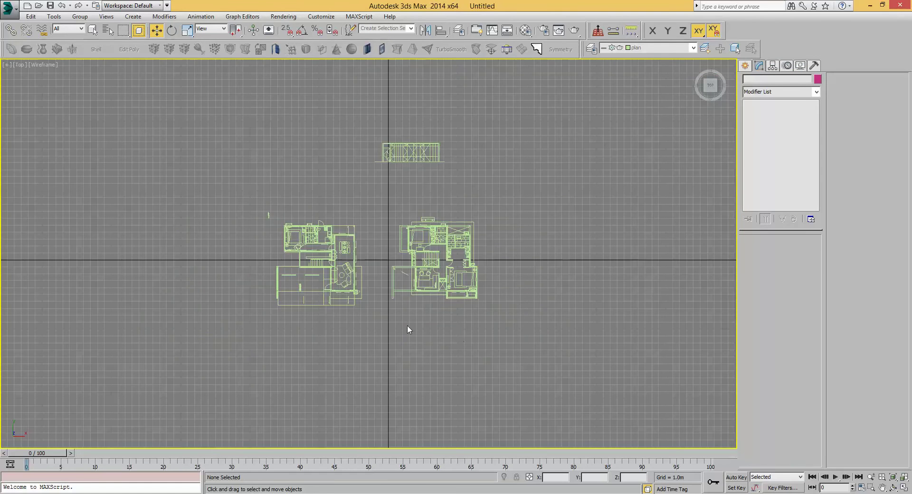
middle_drag(477, 218, 483, 229)
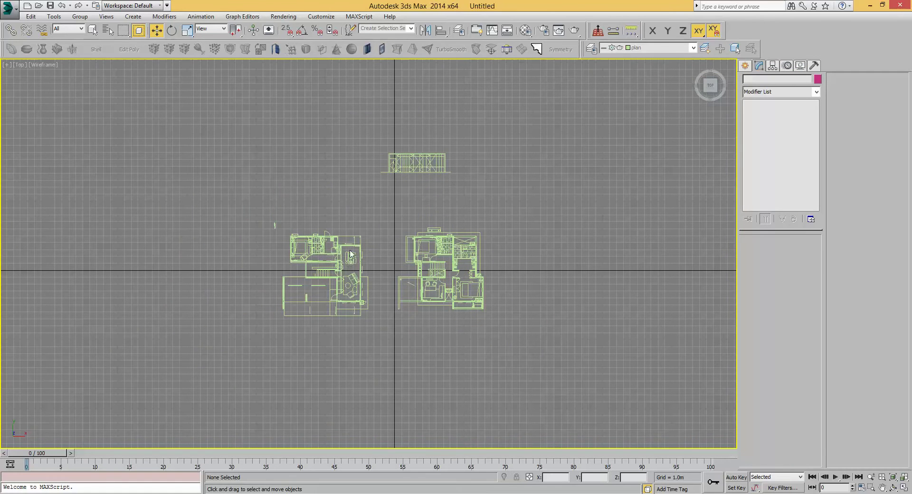
- Make 0 (default) the current layer from the Layers toolbar list
click(693, 48)
click(647, 60)
click(693, 48)
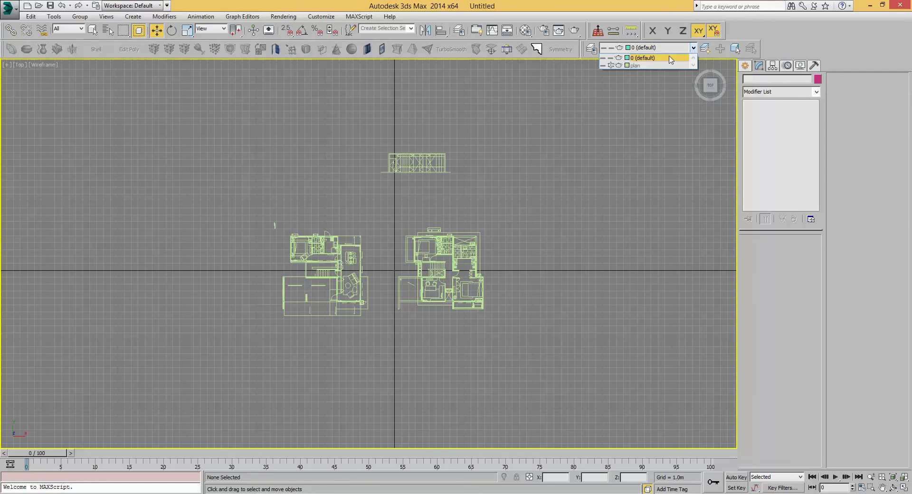
click(642, 57)
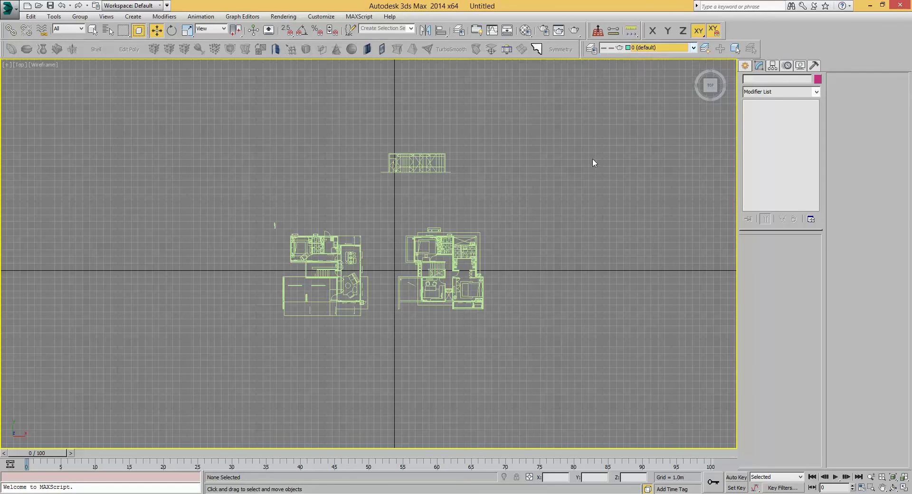
scroll(362, 265, up, 3)
scroll(362, 265, up, 3)
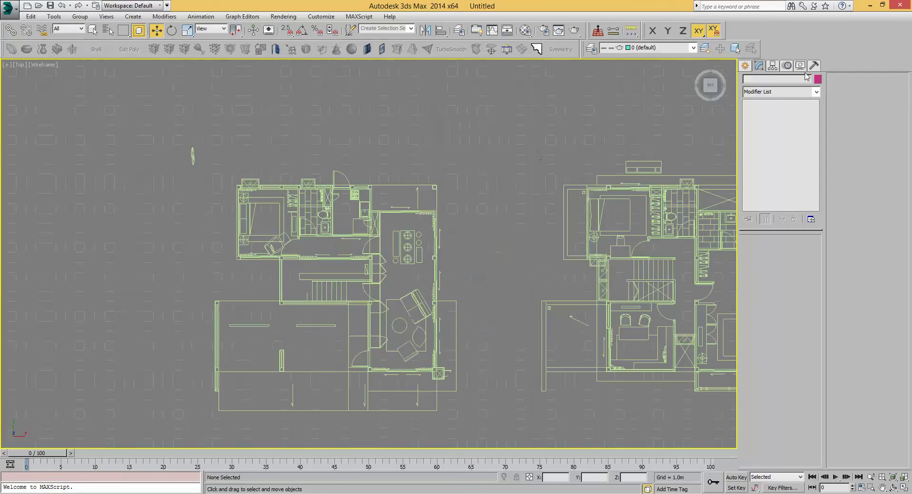
- Start a Shapes Line, cancel it with W, and pan to centre both floor plans
click(745, 65)
click(759, 81)
click(762, 134)
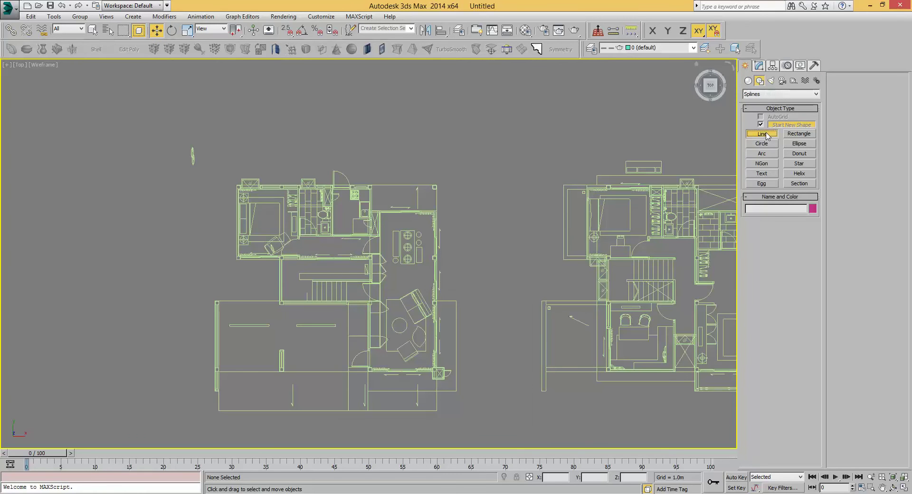
scroll(385, 223, up, 4)
middle_drag(407, 195, 304, 154)
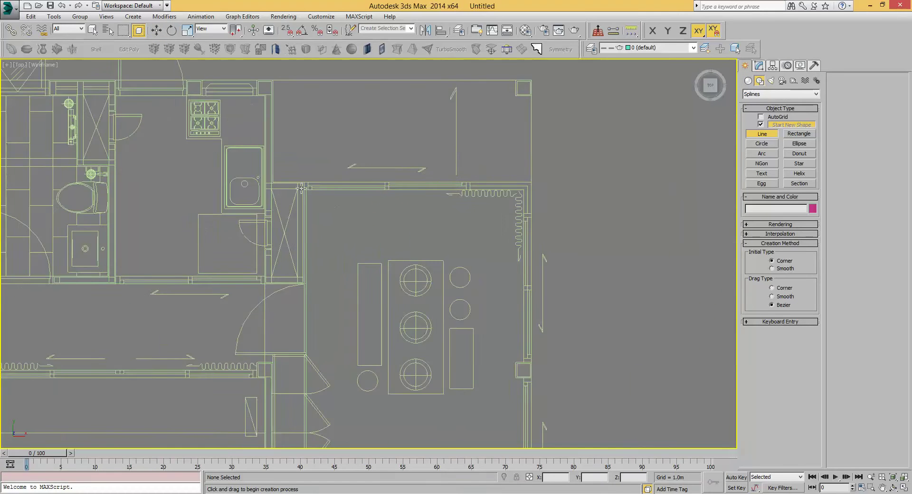
scroll(317, 157, up, 1)
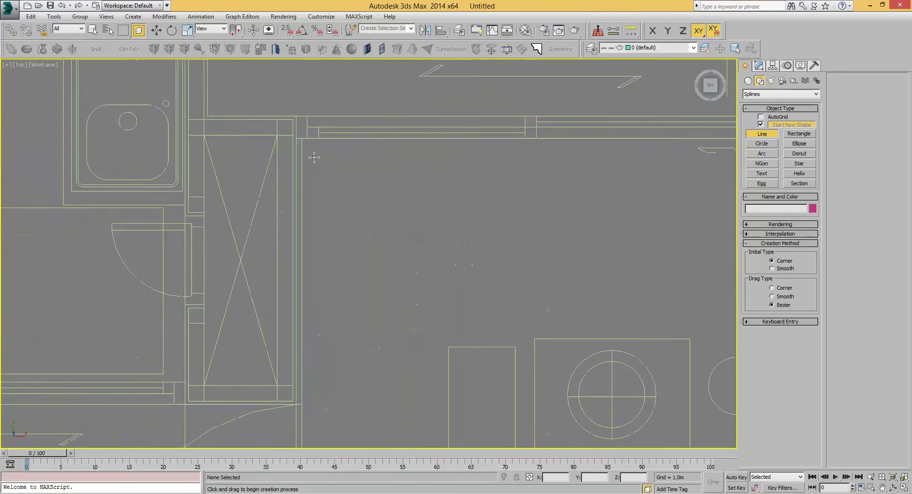
scroll(316, 153, down, 5)
key(w)
scroll(463, 153, down, 3)
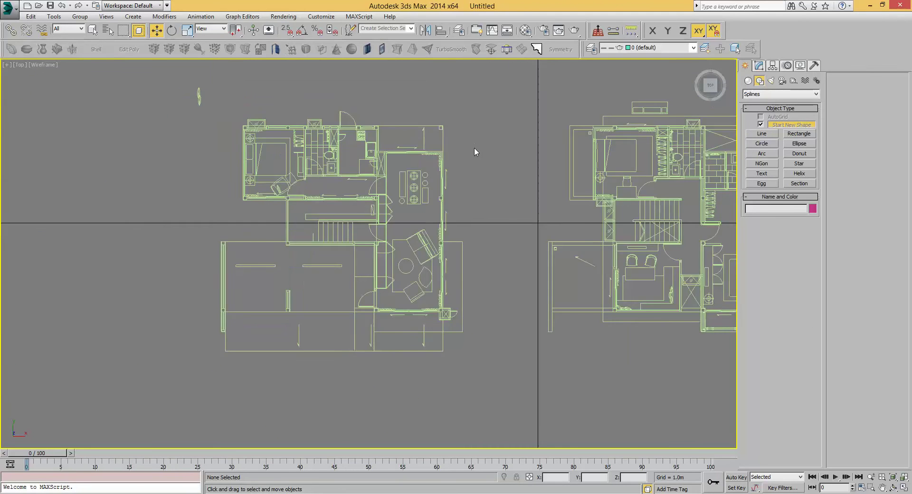
middle_drag(475, 147, 417, 161)
middle_drag(529, 145, 435, 161)
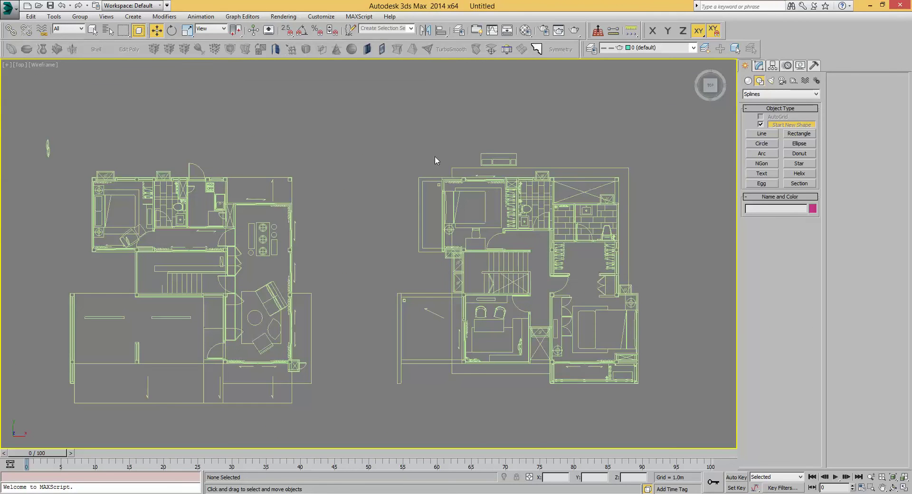
- Enable 'Snap to frozen objects' in the Grid and Snap Settings options
right_click(301, 31)
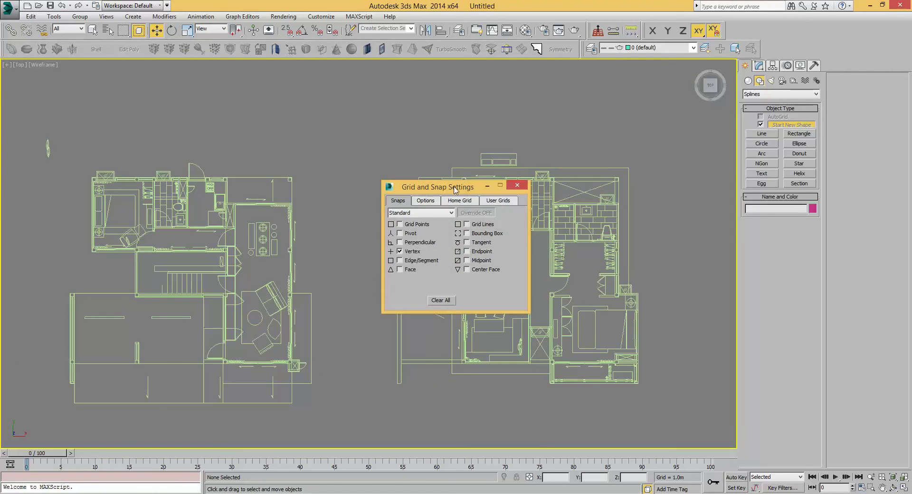
drag(455, 187, 349, 149)
click(325, 164)
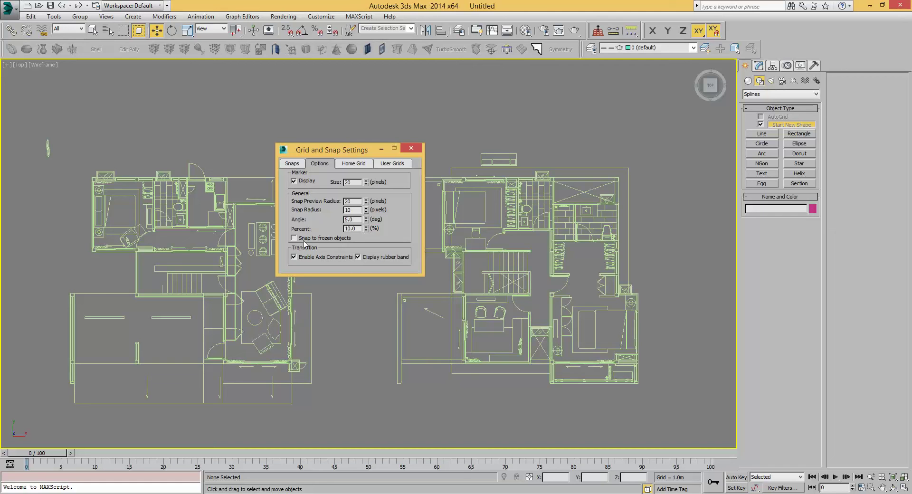
click(294, 239)
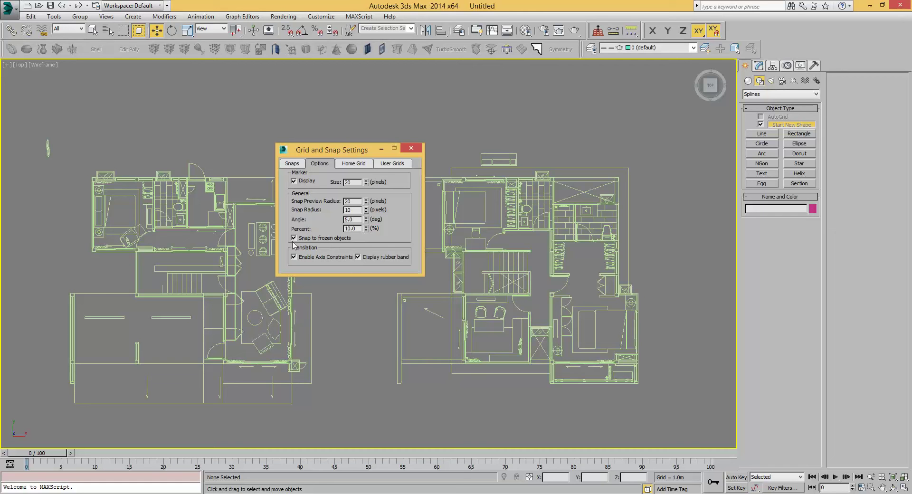
click(412, 149)
- Start a Line with snaps on and place its first point on a wall corner
scroll(342, 173, up, 2)
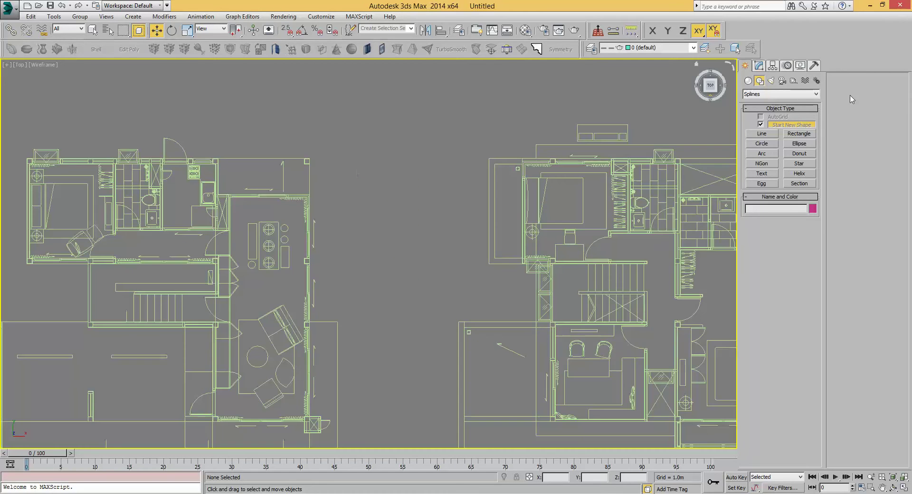
click(762, 134)
scroll(433, 199, up, 2)
scroll(434, 206, up, 2)
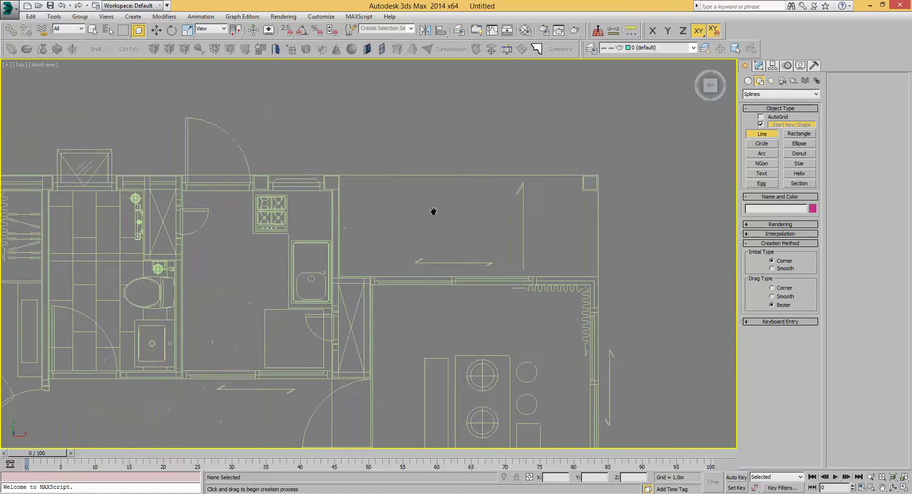
scroll(434, 210, up, 2)
key(s)
click(245, 141)
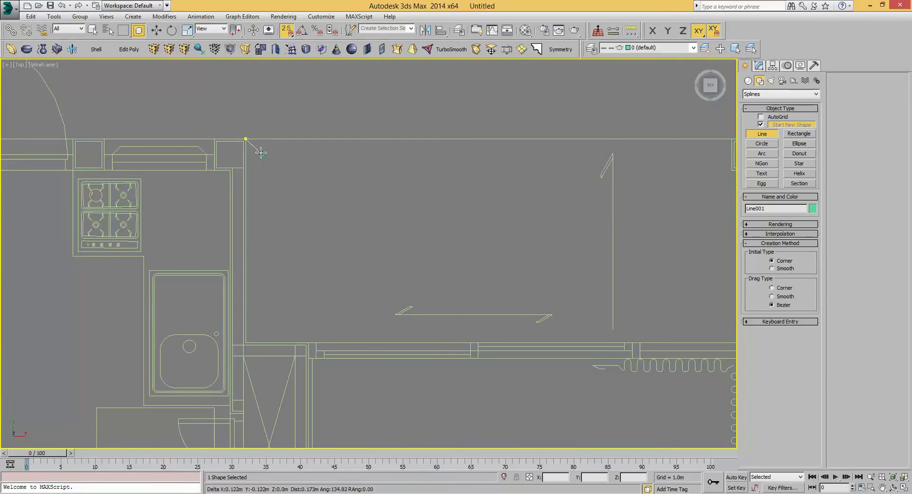
- Snap the remaining room corners and close the rectangular spline
scroll(244, 141, down, 3)
scroll(409, 150, up, 2)
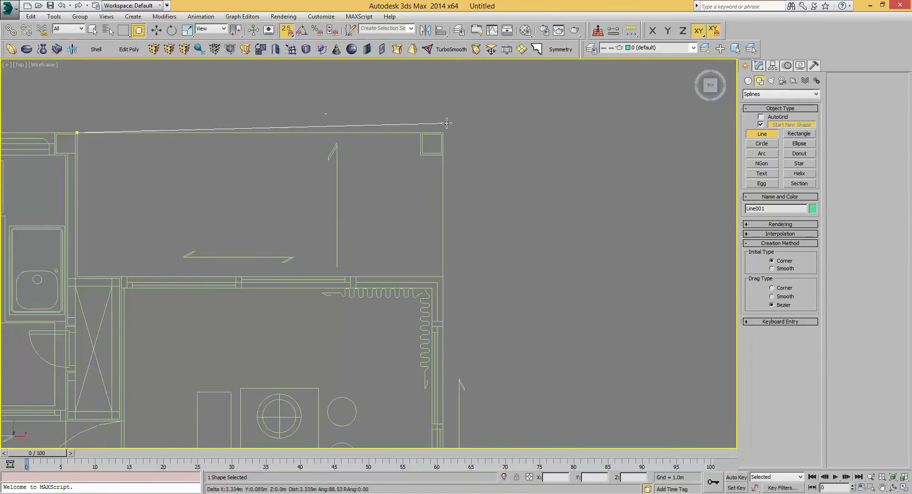
click(444, 131)
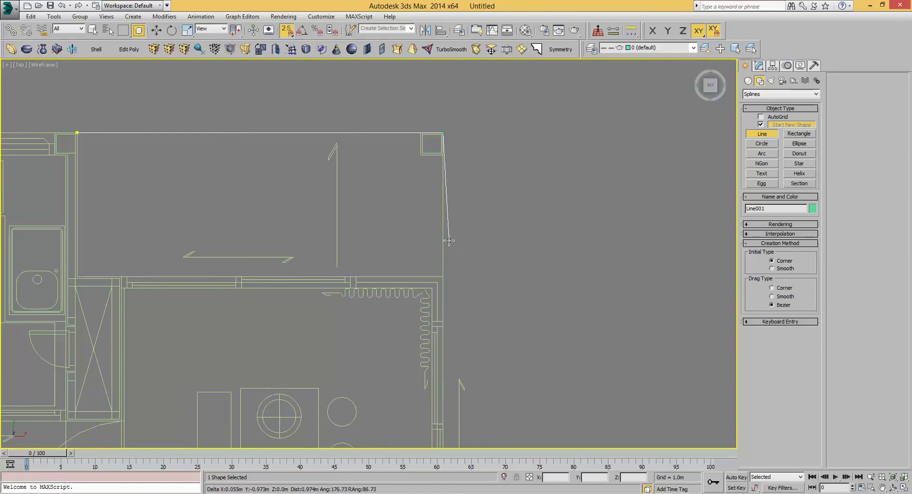
click(444, 276)
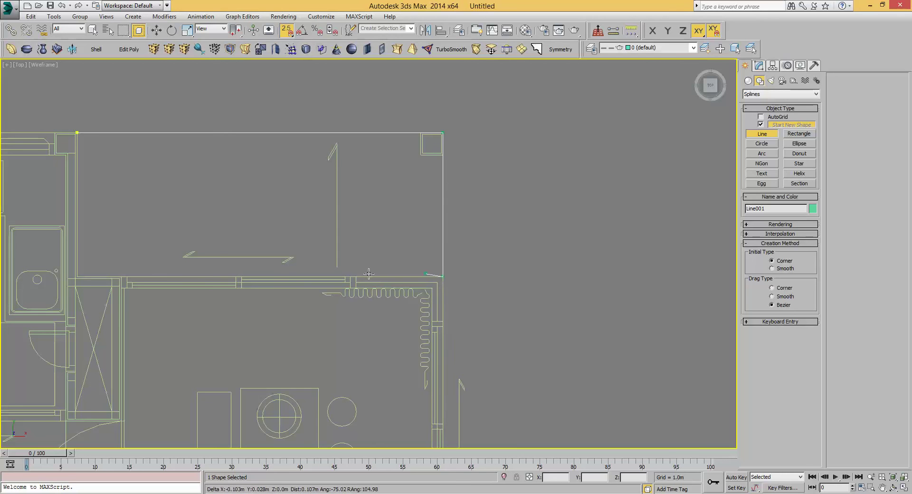
click(77, 276)
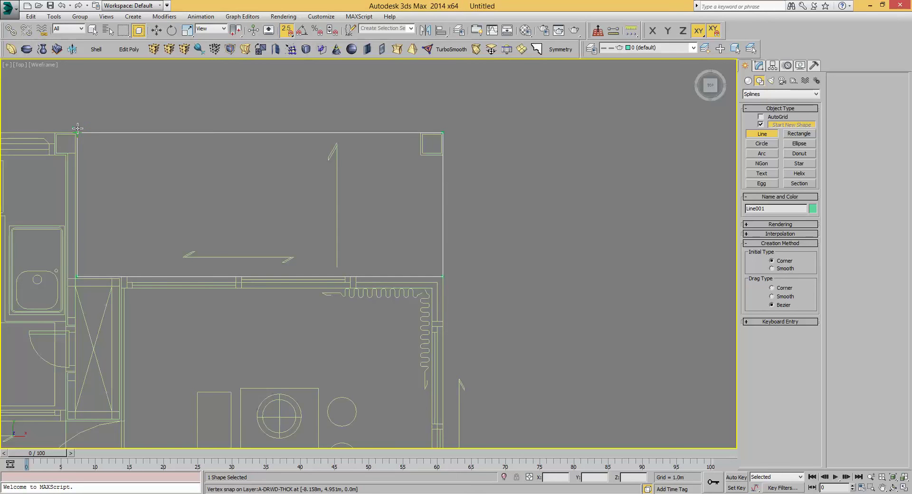
click(77, 132)
click(433, 282)
scroll(444, 256, down, 4)
right_click(444, 255)
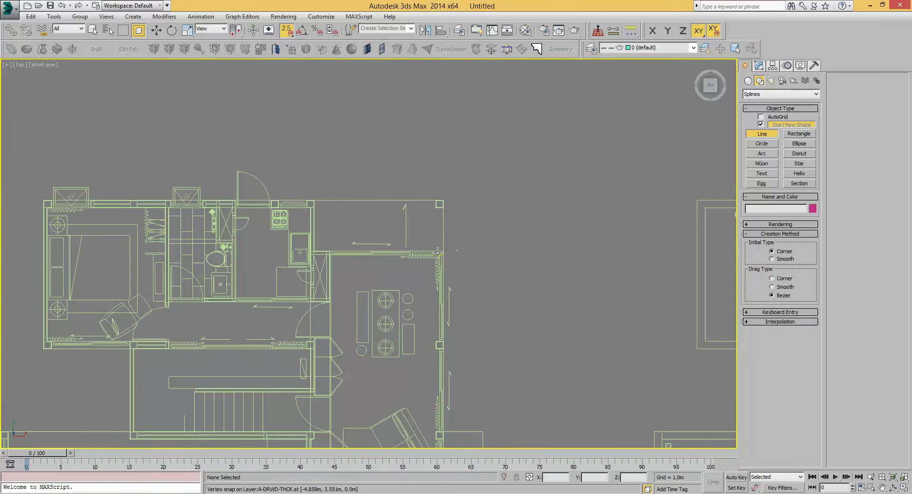
- Pan both floor plans up and left and bring up the application menu
scroll(448, 204, down, 3)
scroll(394, 177, down, 2)
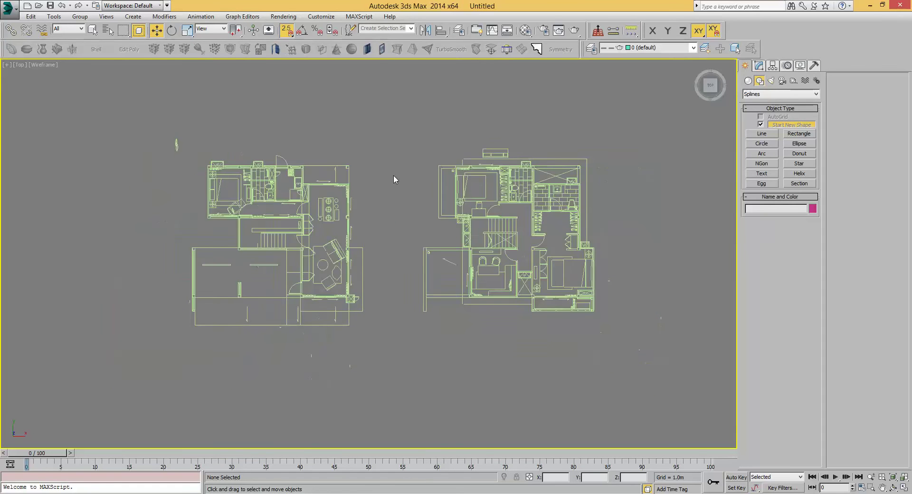
scroll(393, 175, up, 2)
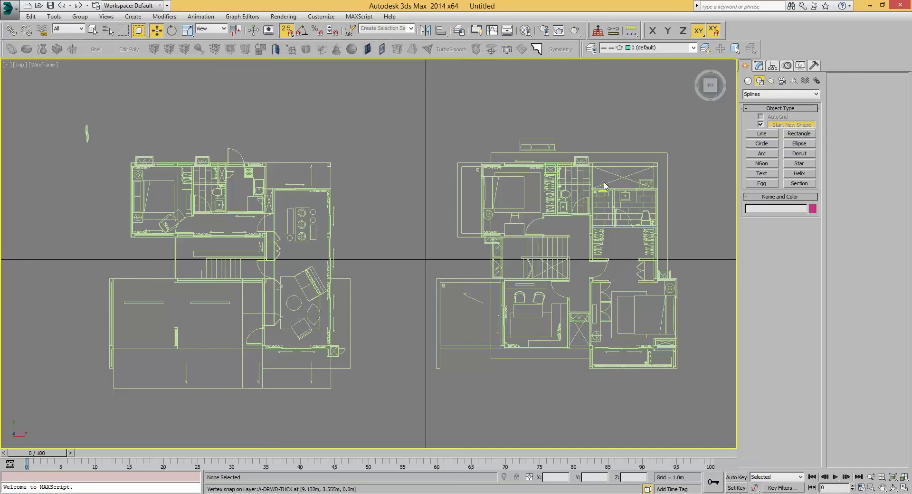
middle_drag(522, 252, 454, 226)
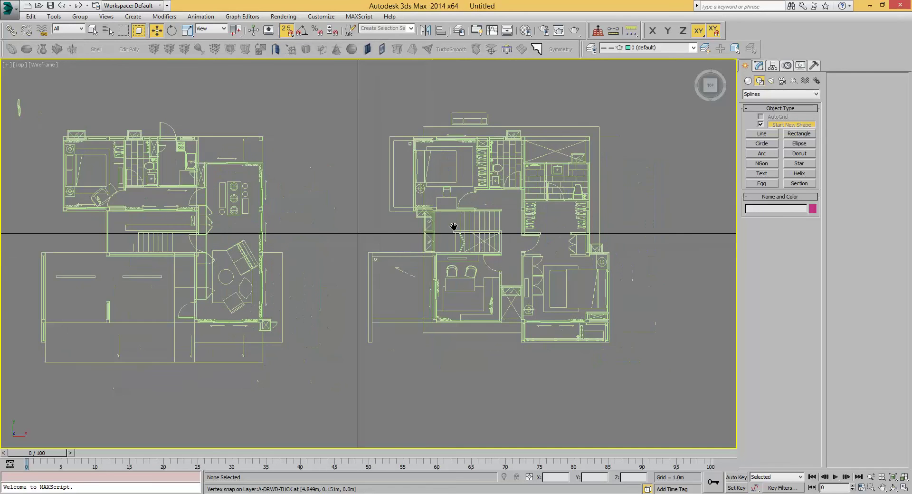
click(8, 7)
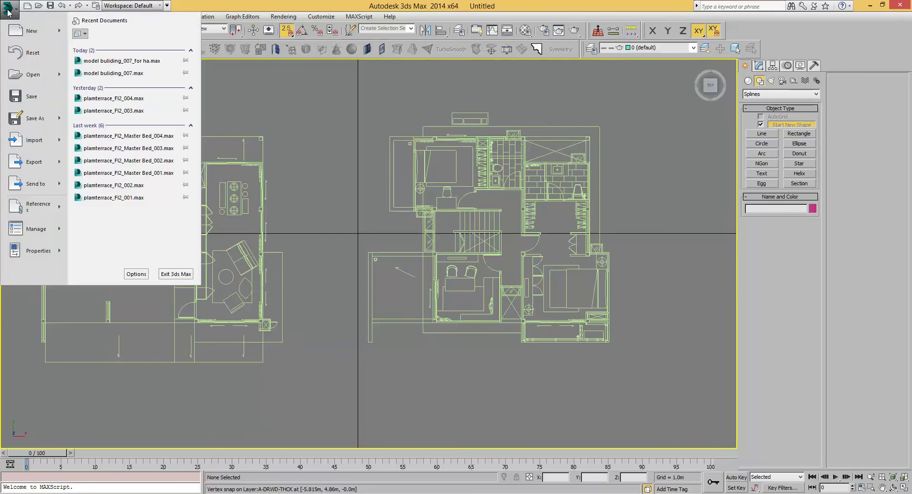
- Start a New All empty scene, answering the save prompt, and show the References commands
click(30, 32)
click(468, 270)
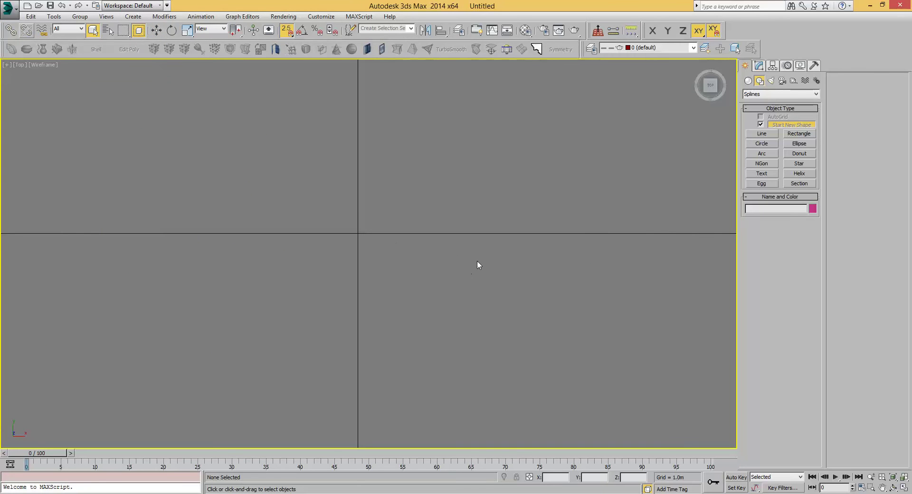
mouse_move(331, 218)
middle_down()
mouse_move(375, 269)
mouse_move(335, 243)
middle_up()
scroll(157, 114, up, 1)
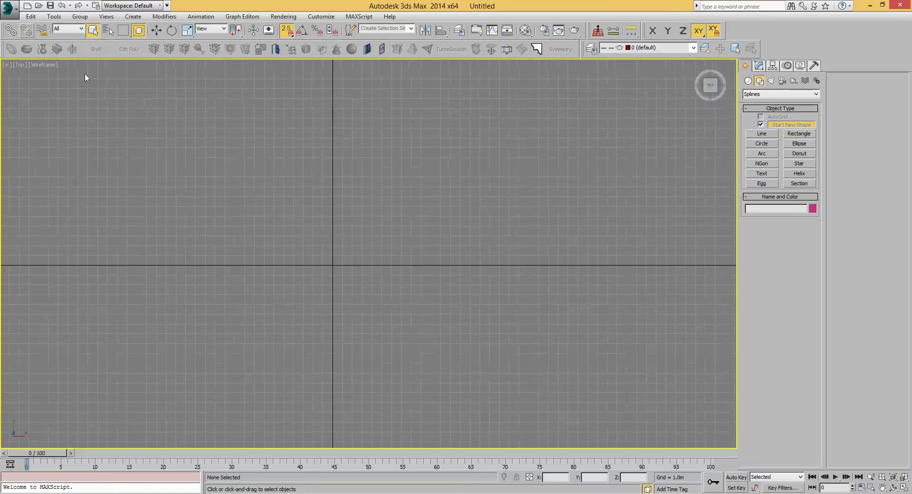
click(12, 15)
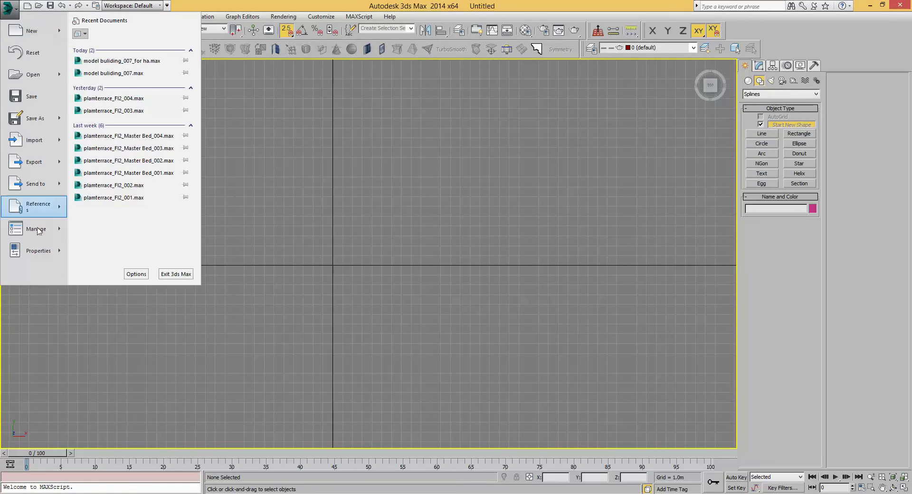
mouse_move(37, 206)
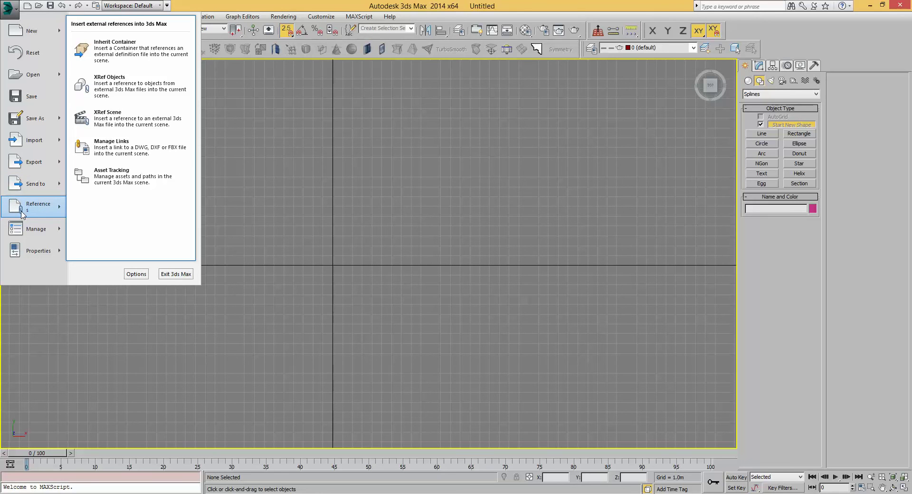
- In Manage Links, choose furniture layout plan ver2007.dwg from the 25-10-16 data folder
click(128, 147)
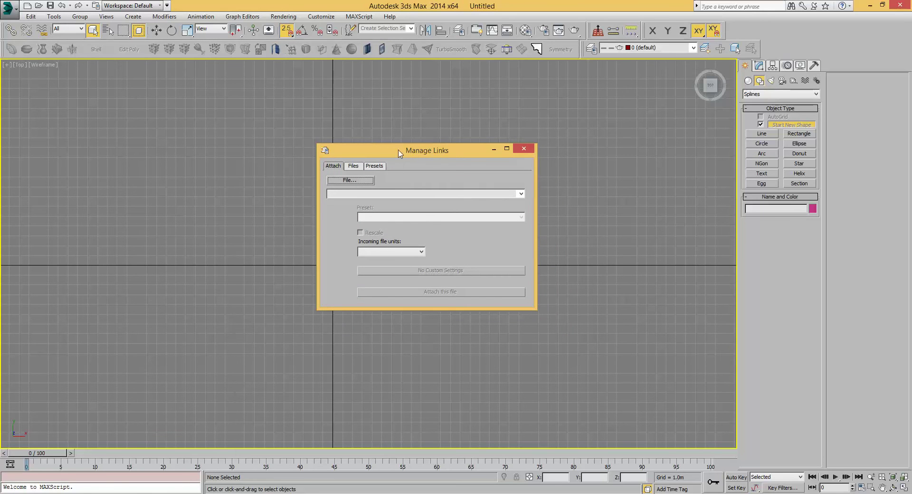
drag(402, 152, 374, 139)
click(319, 168)
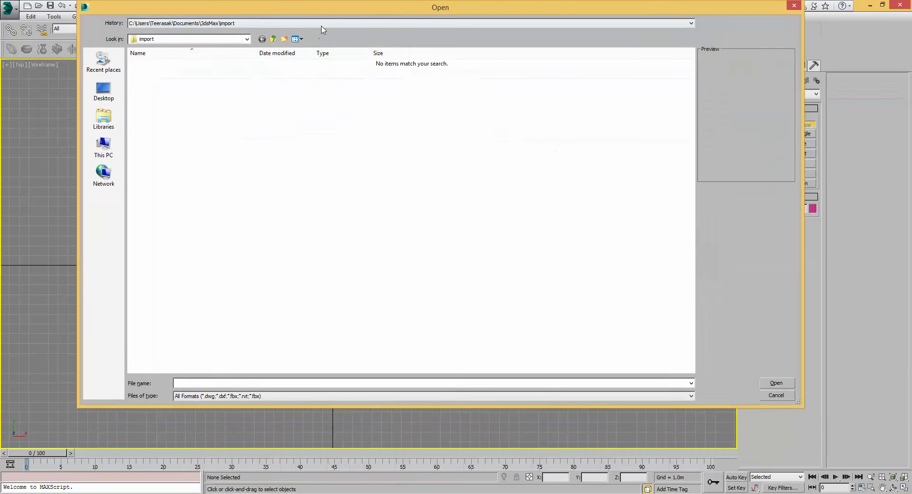
click(322, 24)
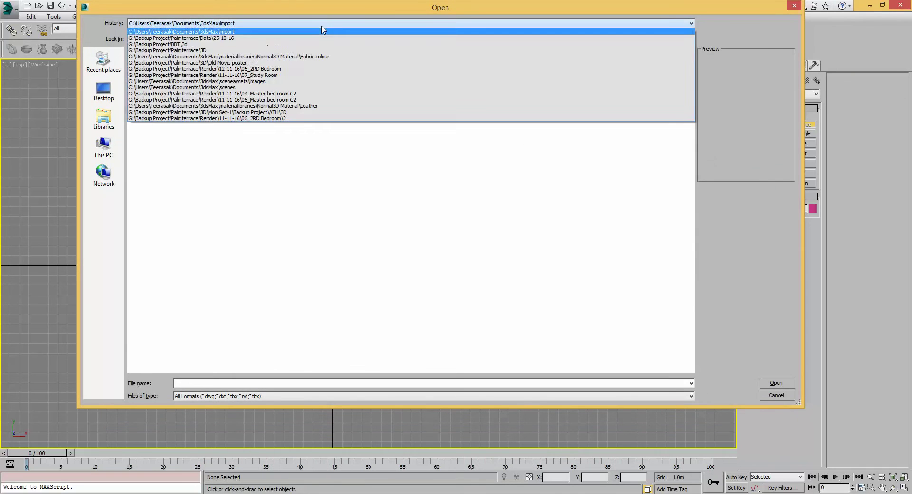
click(298, 39)
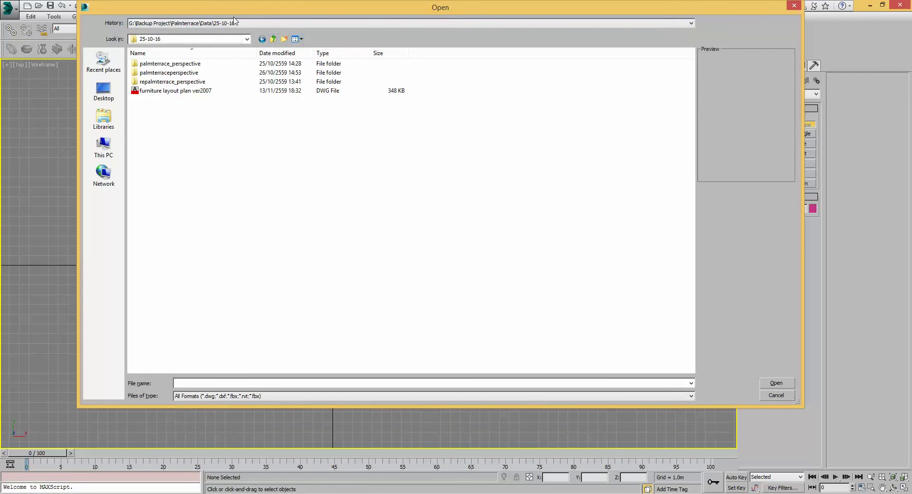
click(161, 122)
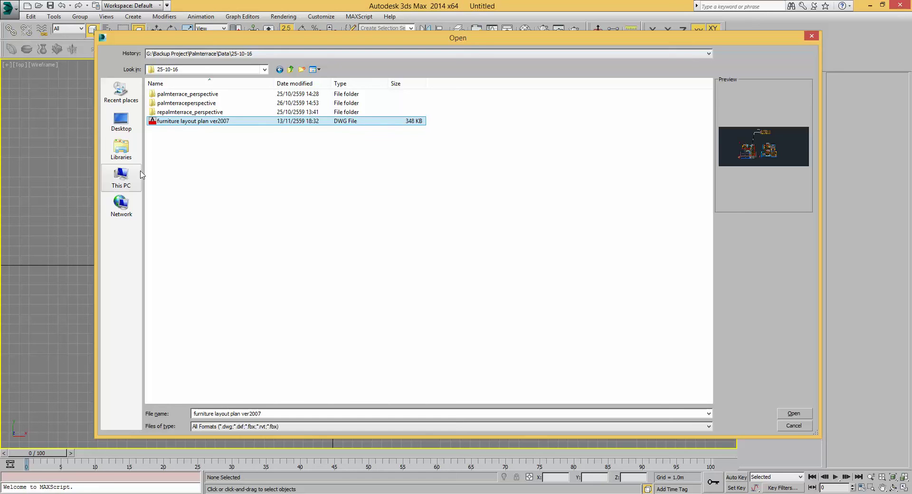
click(798, 415)
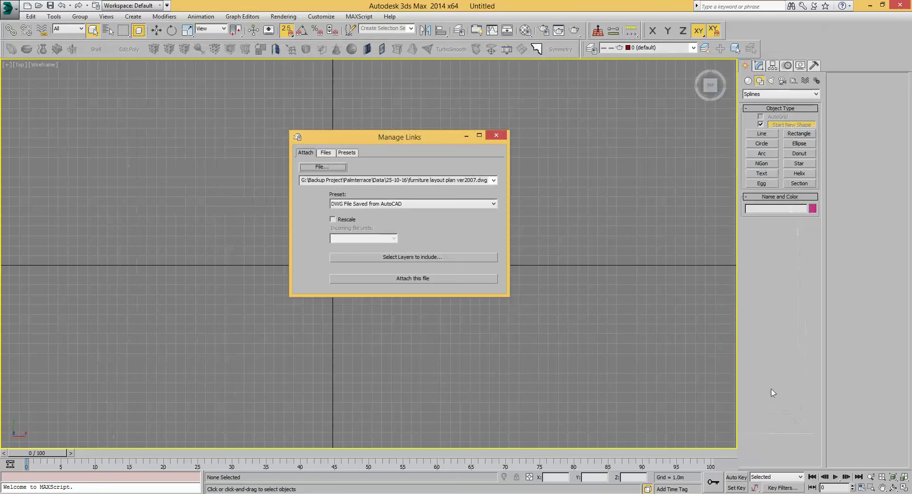
- Attach the furniture layout DWG to the scene and close Manage Links
click(405, 279)
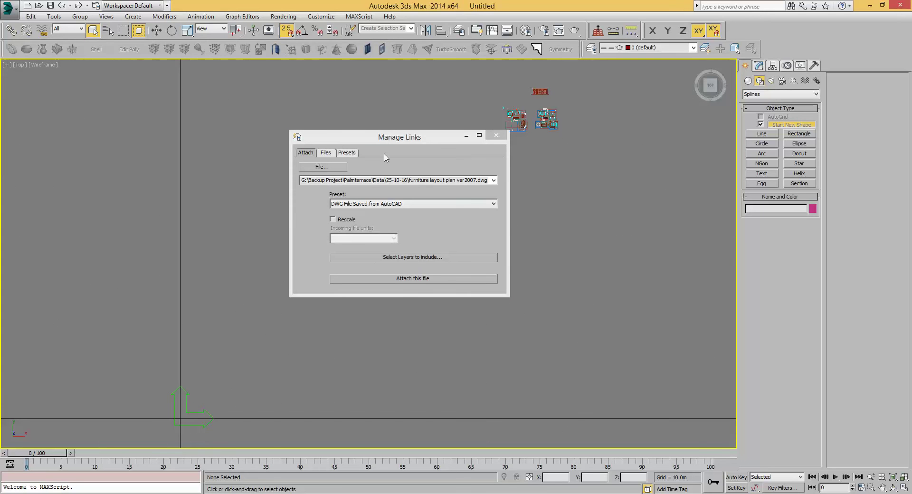
click(496, 135)
scroll(295, 197, down, 3)
scroll(283, 205, up, 3)
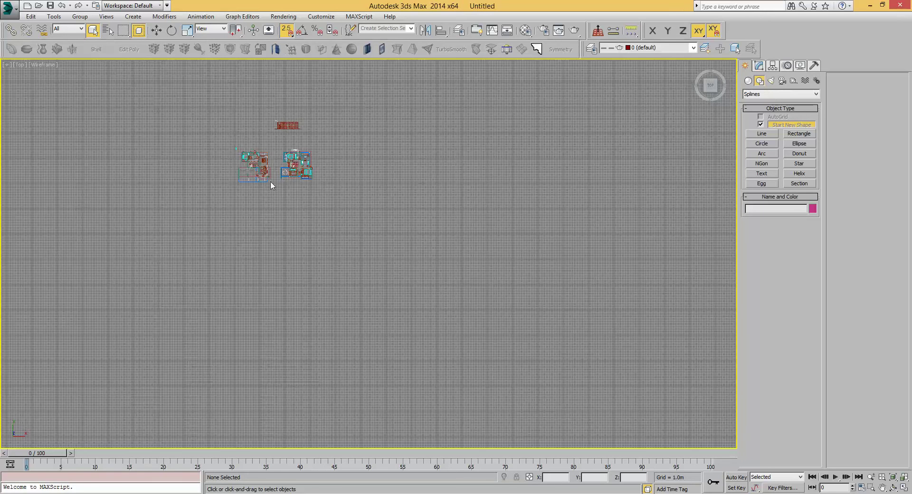
scroll(270, 181, up, 3)
scroll(227, 173, down, 5)
scroll(343, 160, up, 2)
scroll(343, 157, down, 3)
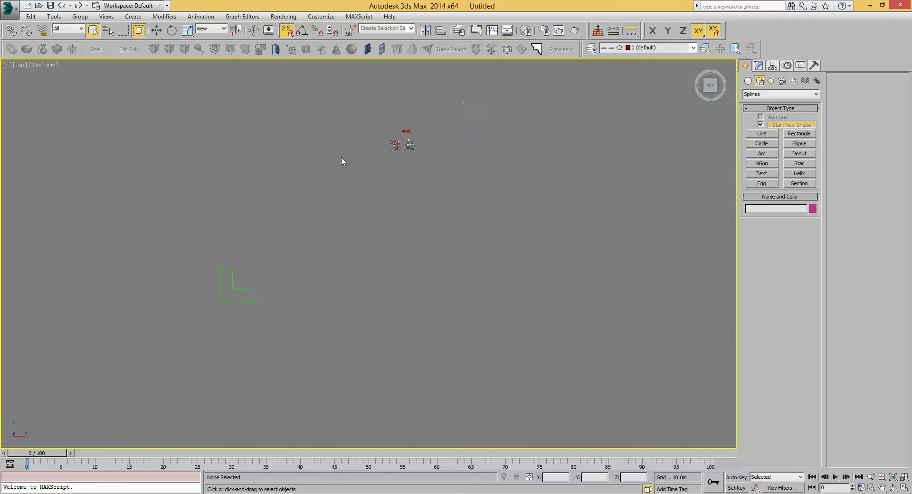
- Select all the plan linework and snap-move it onto the world origin
drag(534, 337, 249, 132)
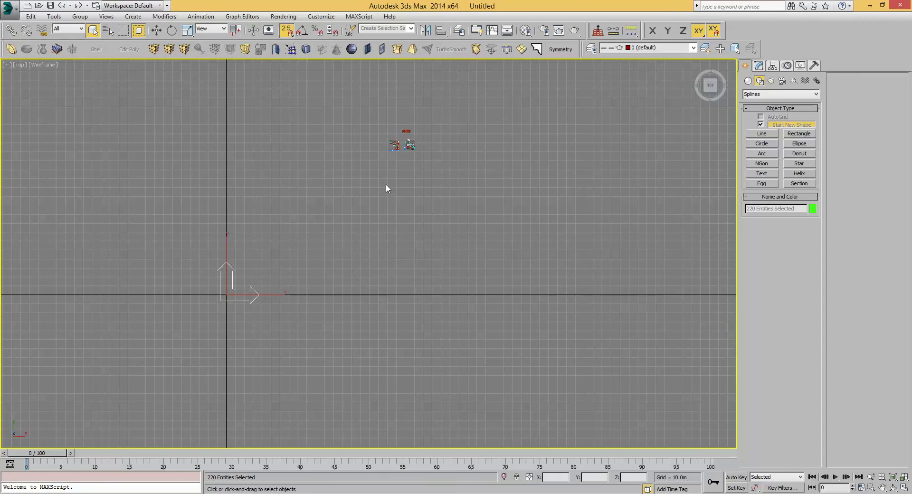
middle_drag(386, 184, 448, 159)
key(w)
drag(477, 98, 273, 280)
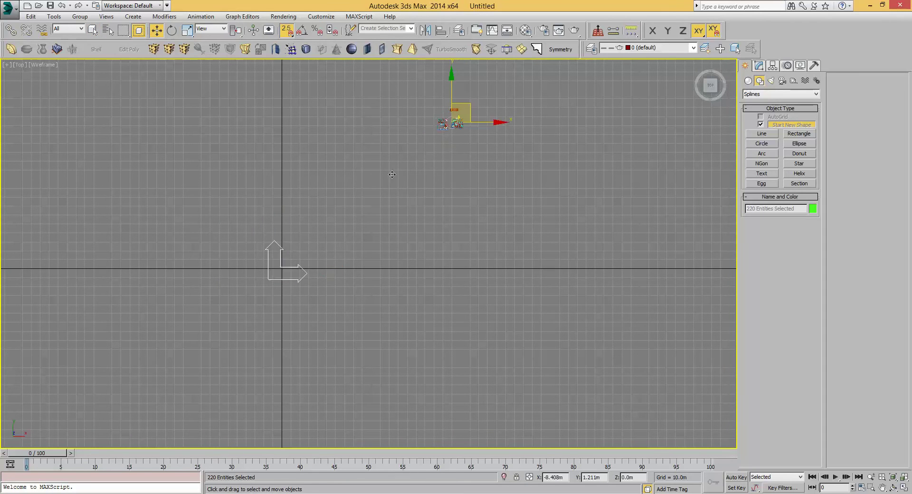
key(s)
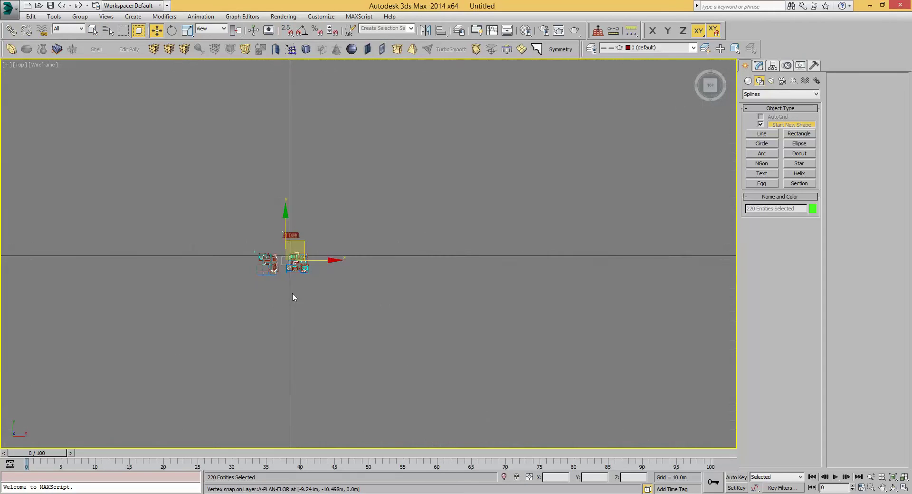
click(293, 293)
scroll(290, 278, up, 5)
scroll(335, 198, up, 3)
- Inspect a plan shape and a wall through their context menus and modifier stack
click(343, 173)
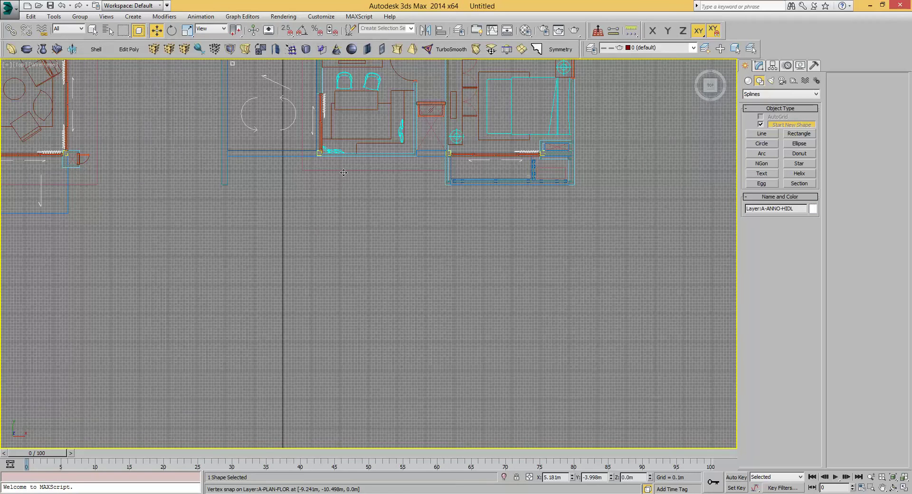
right_click(345, 173)
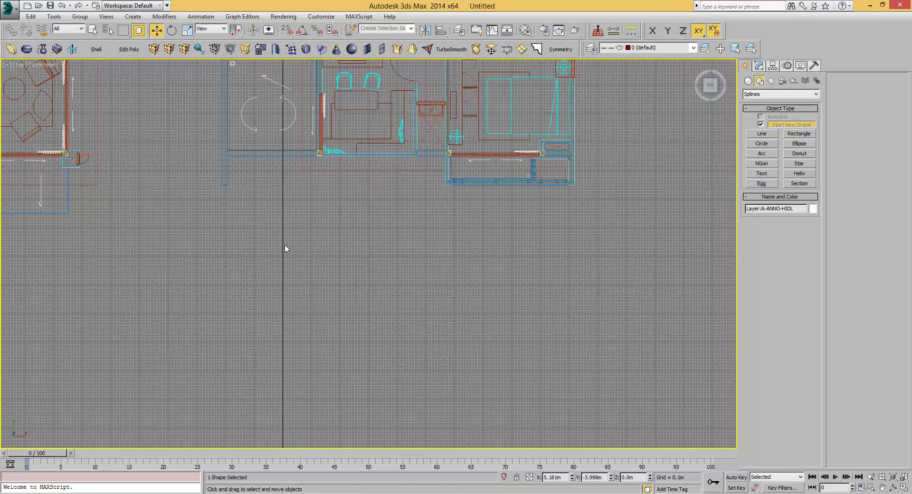
scroll(333, 214, down, 8)
middle_drag(364, 196, 342, 260)
click(759, 65)
scroll(338, 196, up, 4)
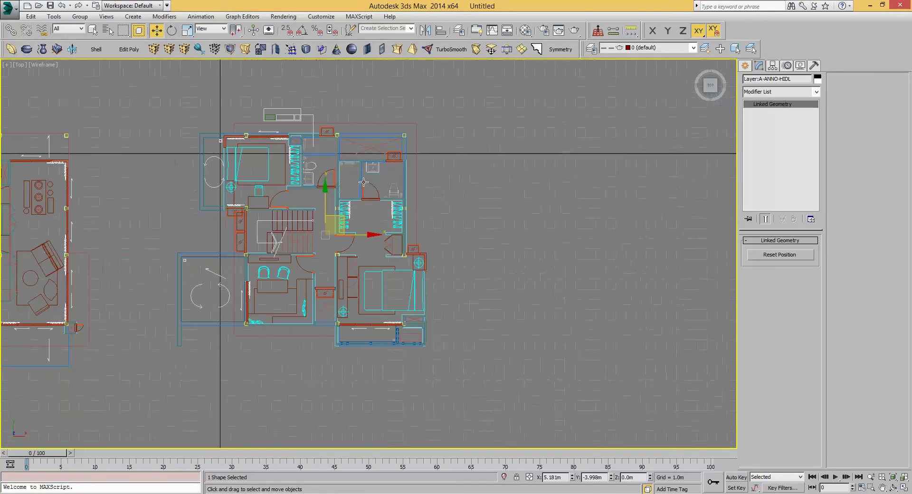
click(387, 212)
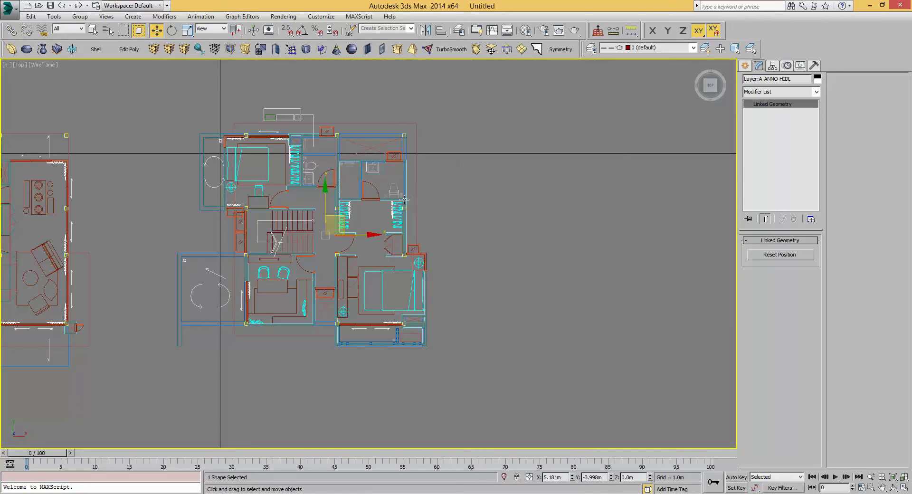
right_click(437, 183)
mouse_move(454, 163)
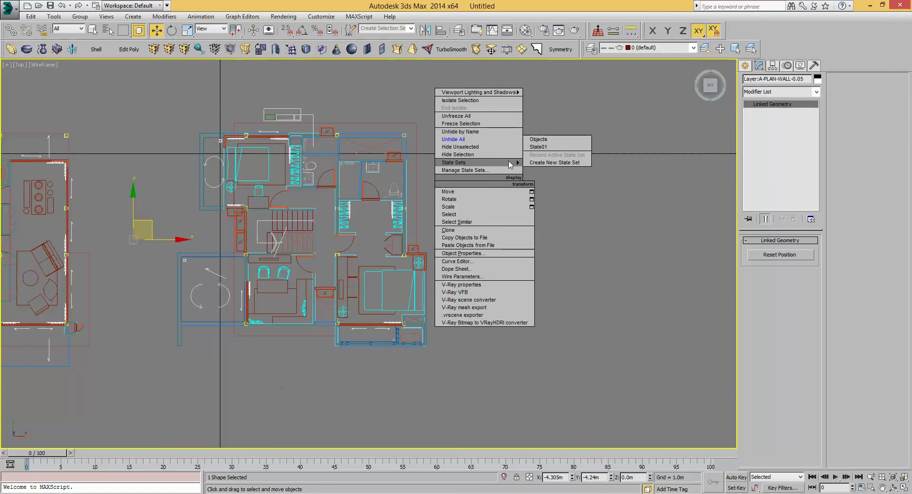
scroll(335, 256, down, 10)
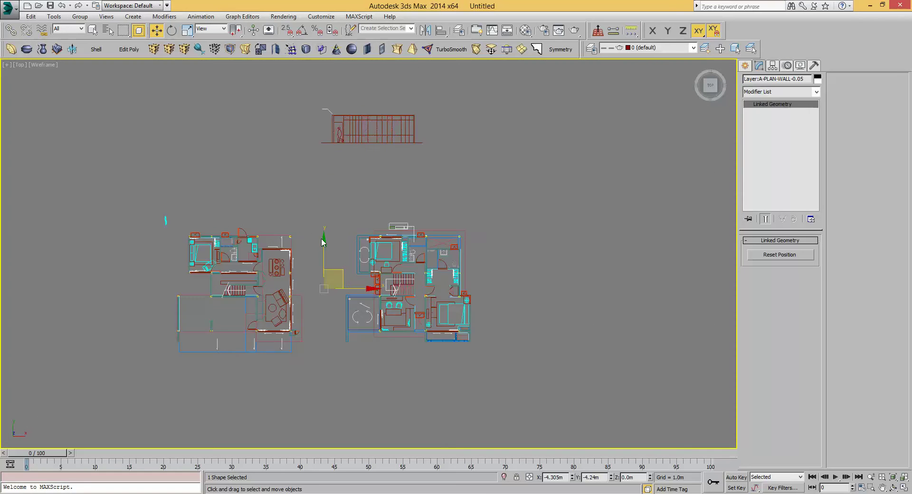
- Frame both floor plans and reselect all 220 linked plan entities
middle_drag(334, 255, 347, 216)
scroll(352, 204, down, 4)
scroll(359, 187, up, 4)
scroll(360, 186, up, 2)
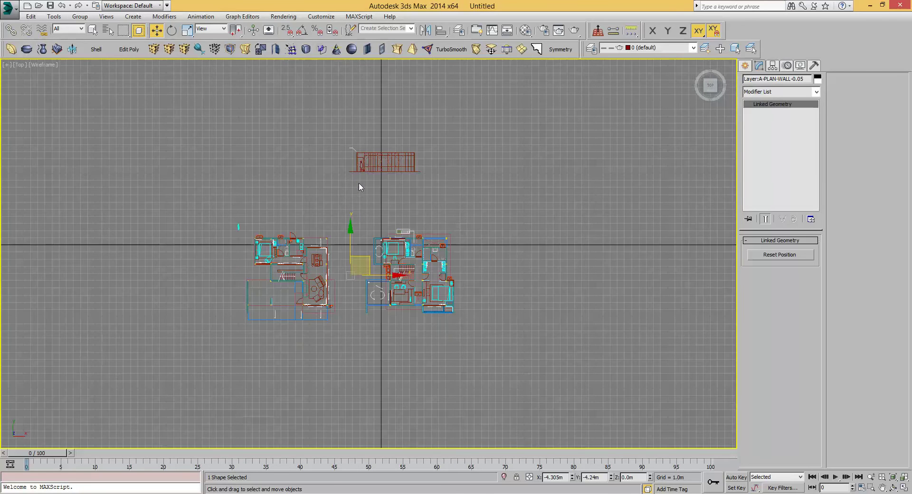
scroll(359, 187, up, 2)
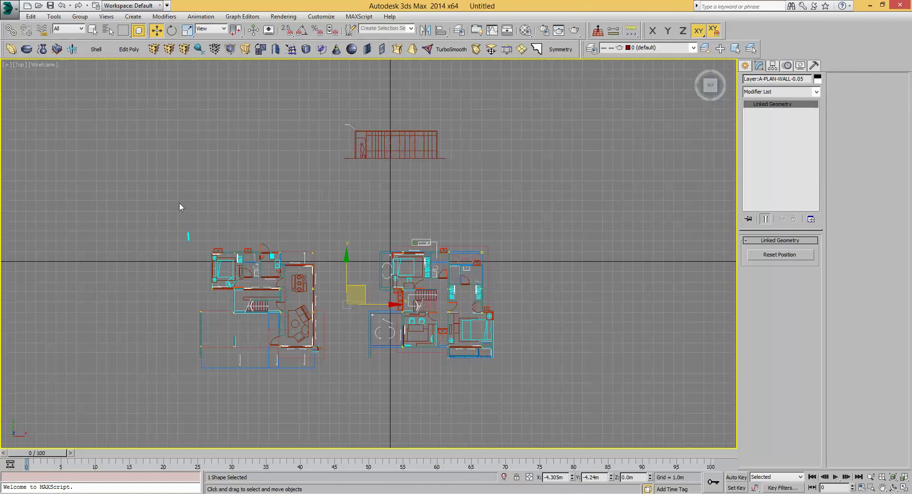
click(693, 48)
click(693, 48)
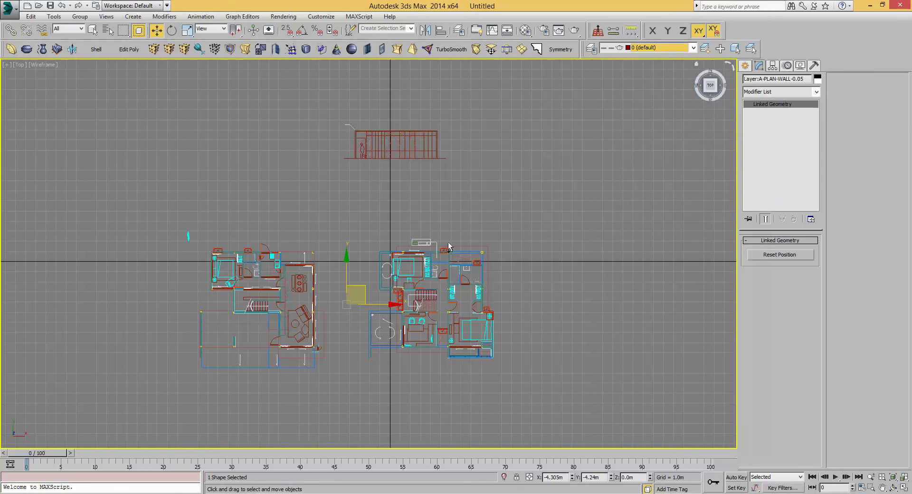
key(ctrl+a)
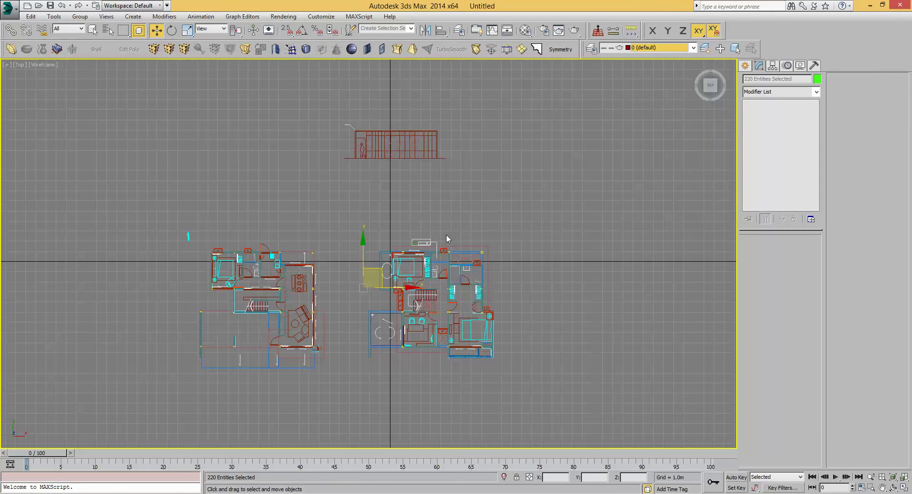
- Create a new layer named plan for the selected linework
click(705, 48)
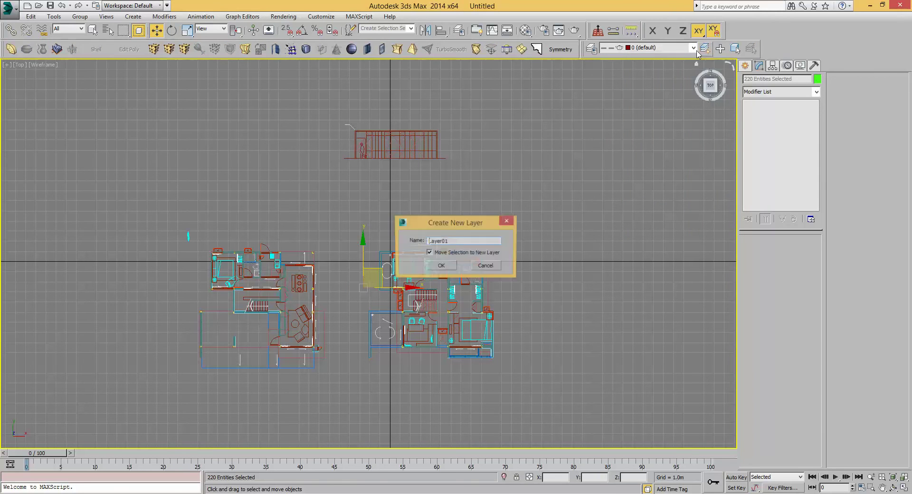
drag(436, 221, 561, 214)
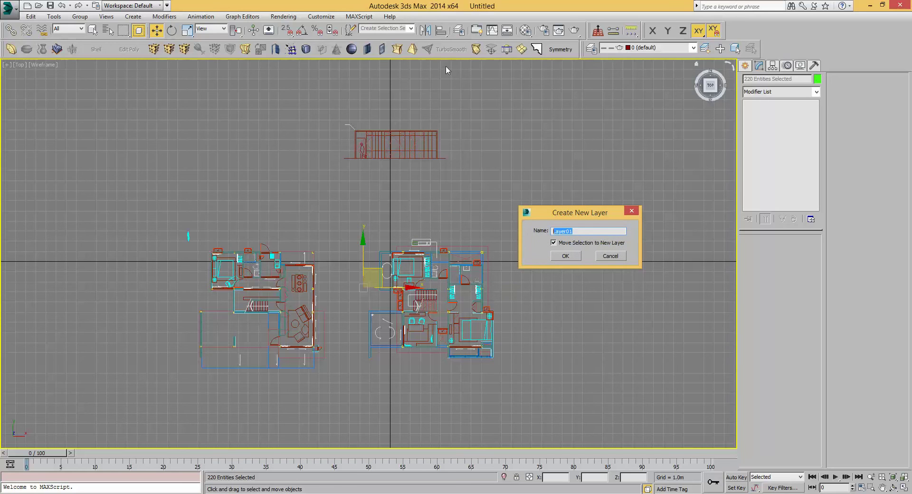
text(plan)
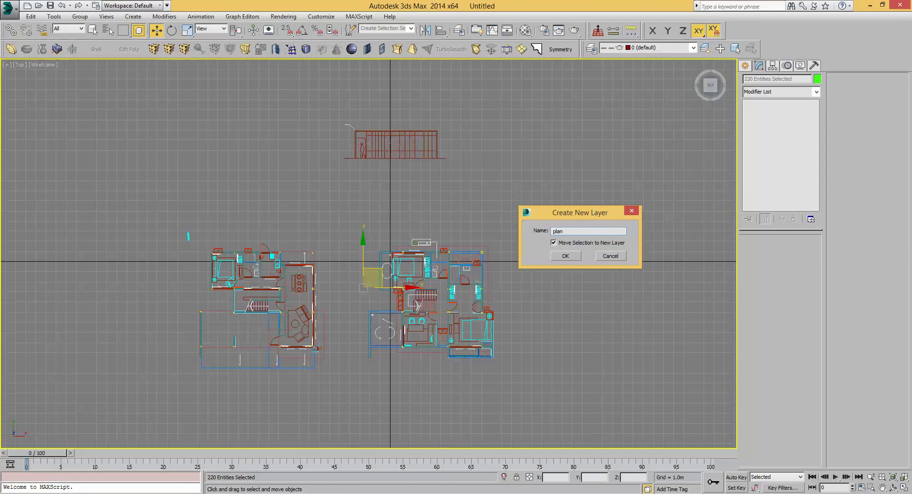
click(566, 256)
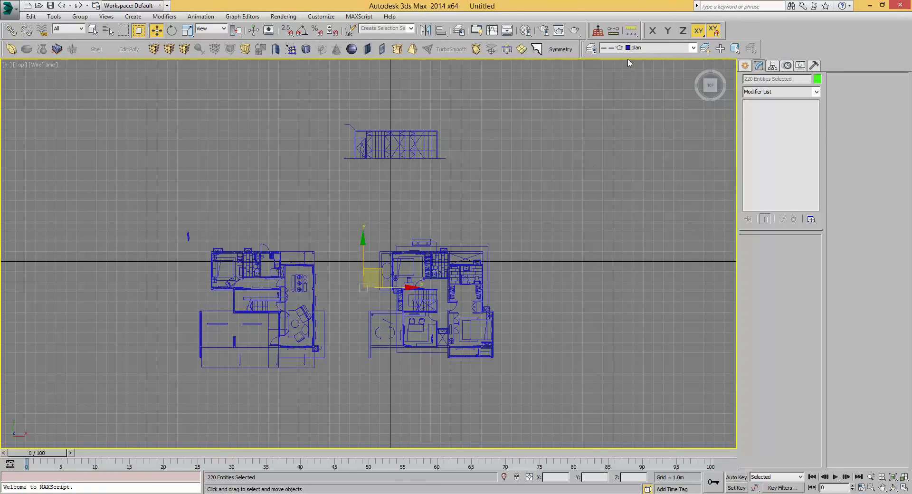
scroll(426, 186, down, 10)
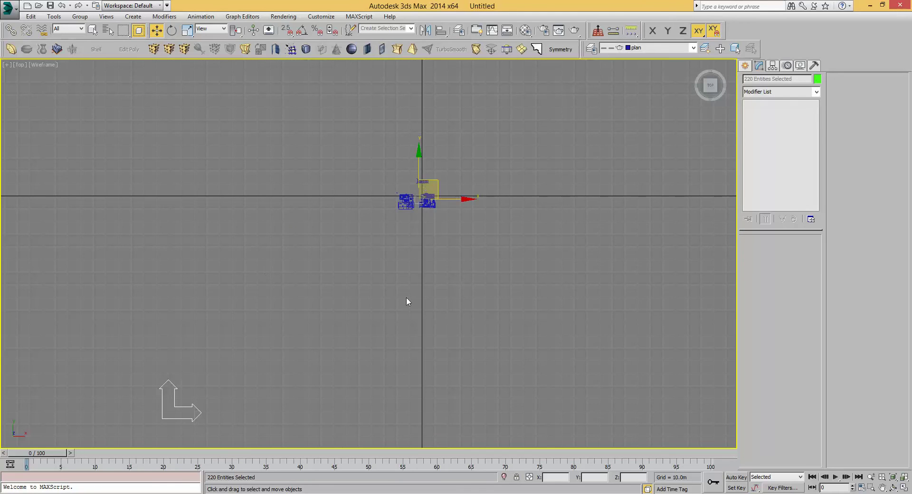
- Delete the link origin helper and bring the floor plans back into view
click(170, 410)
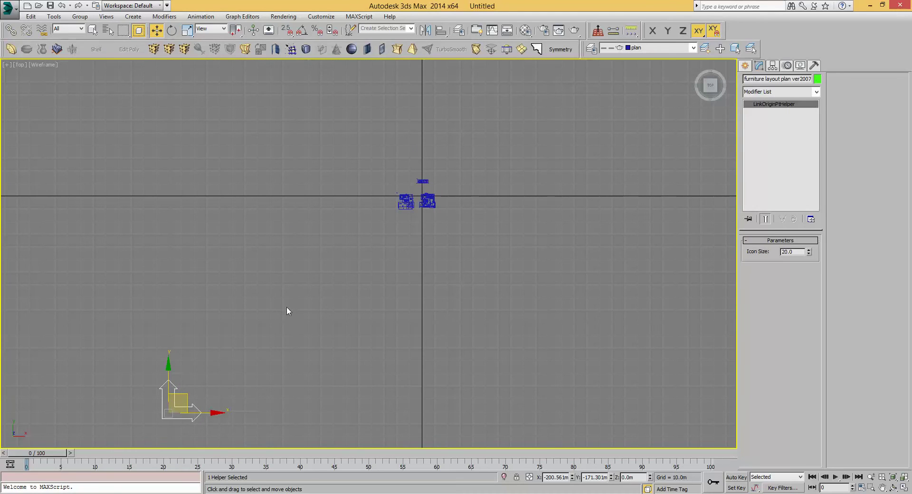
key(Delete)
scroll(317, 199, up, 5)
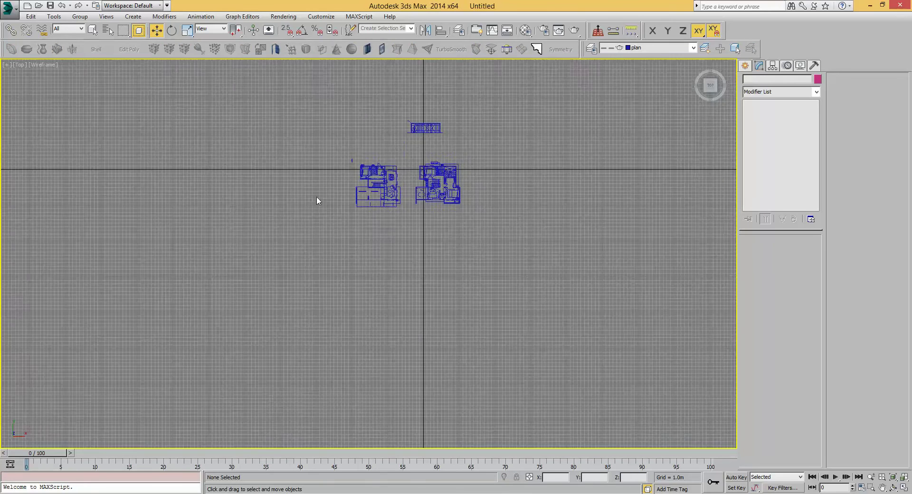
middle_drag(318, 199, 385, 231)
scroll(404, 223, up, 3)
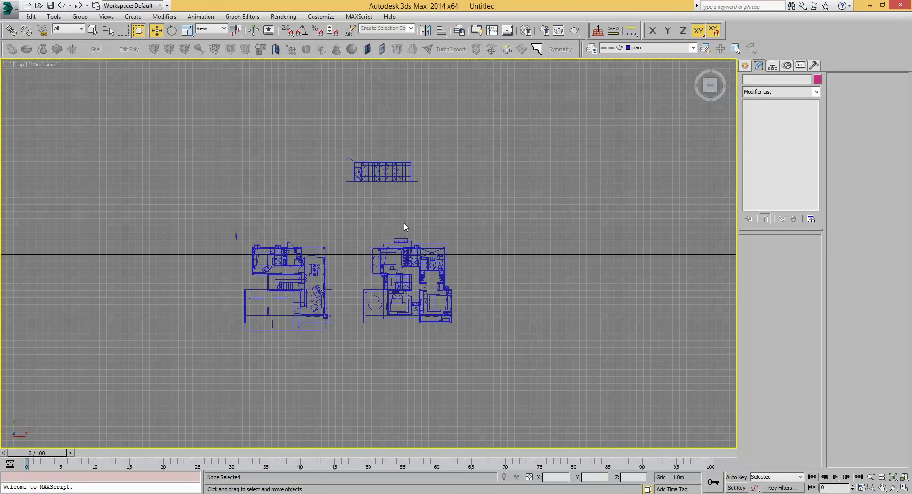
- Undo the accidental moves of the linked plan geometry and centre both floor plans
click(401, 253)
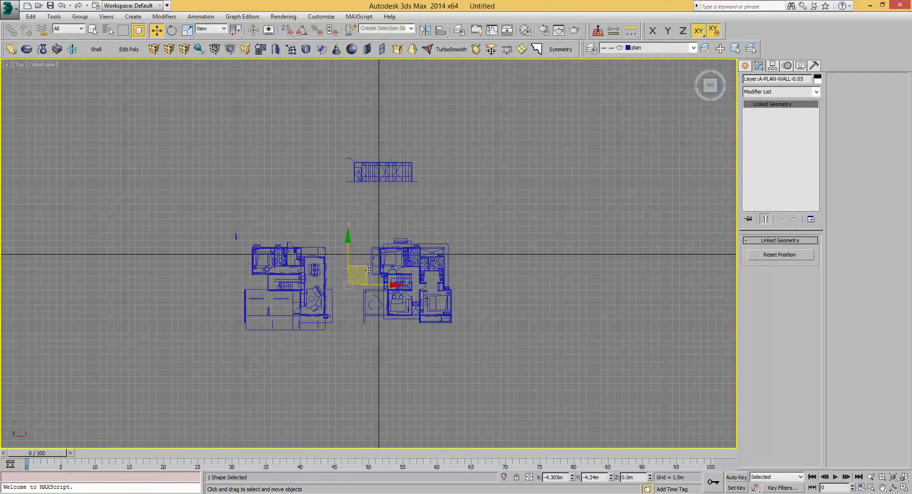
drag(368, 271, 372, 235)
key(ctrl+z)
click(389, 181)
drag(361, 226, 391, 213)
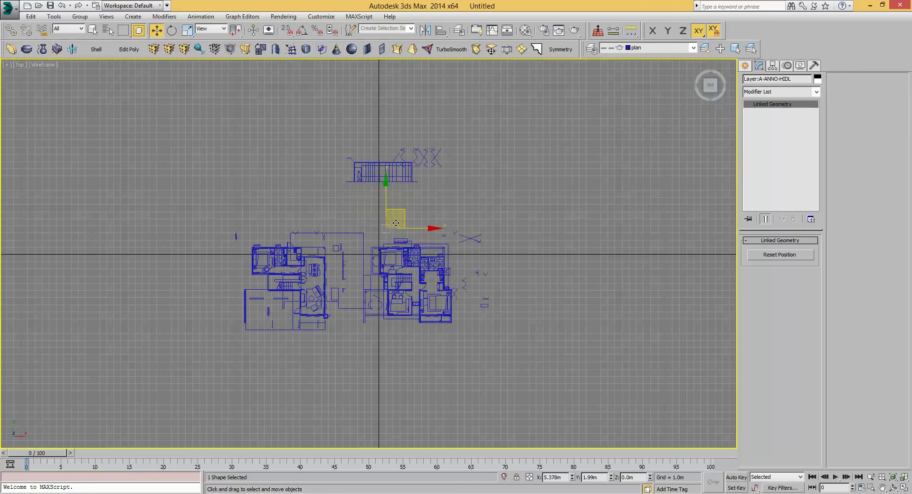
key(ctrl+z)
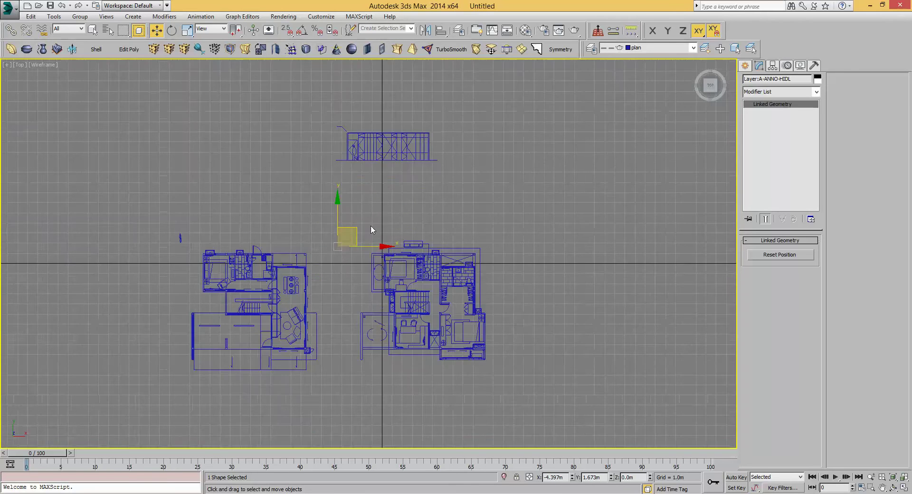
scroll(385, 205, down, 2)
scroll(431, 203, up, 3)
mouse_move(431, 203)
middle_down()
mouse_move(435, 212)
mouse_move(462, 189)
middle_up()
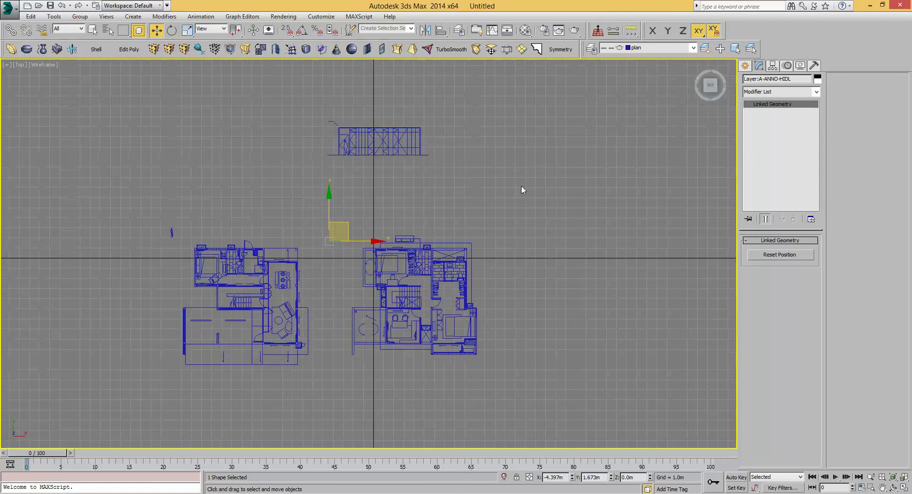
click(693, 48)
- Delete the drawing layers A-ANNO-BLCK through P_FUR in the layer manager
click(693, 50)
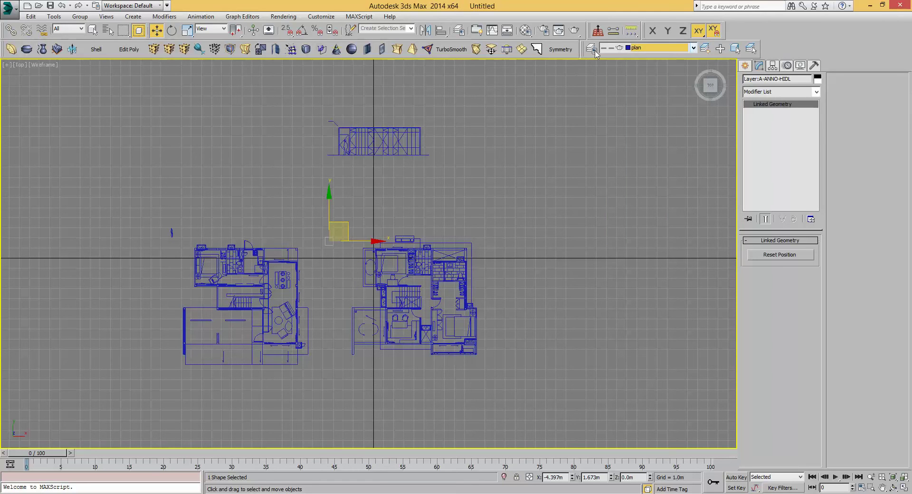
click(591, 49)
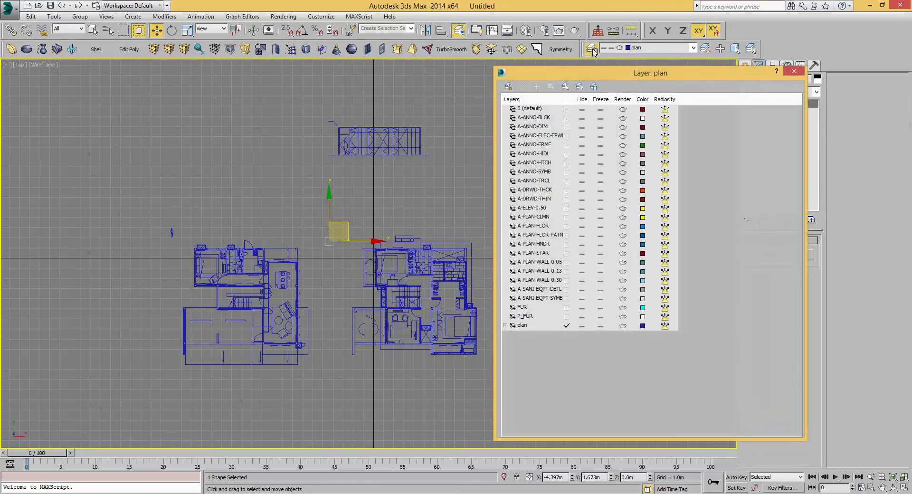
click(535, 118)
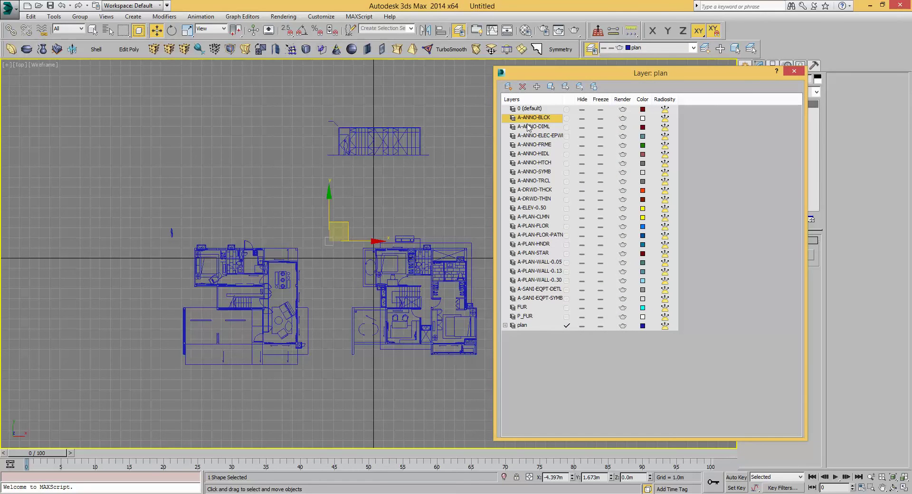
shift+click(519, 322)
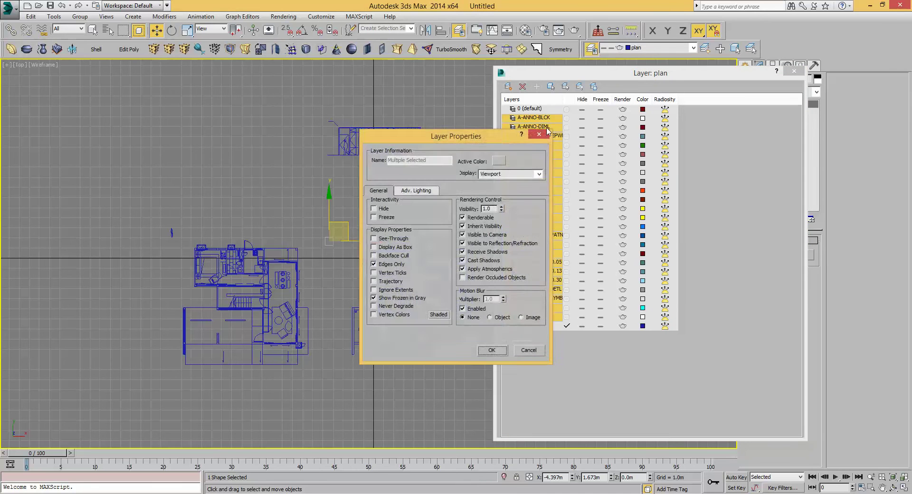
click(540, 135)
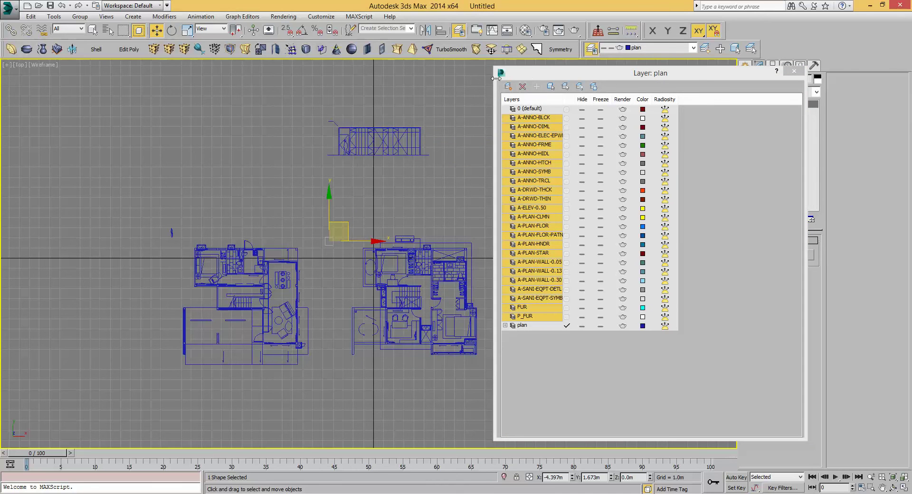
click(522, 87)
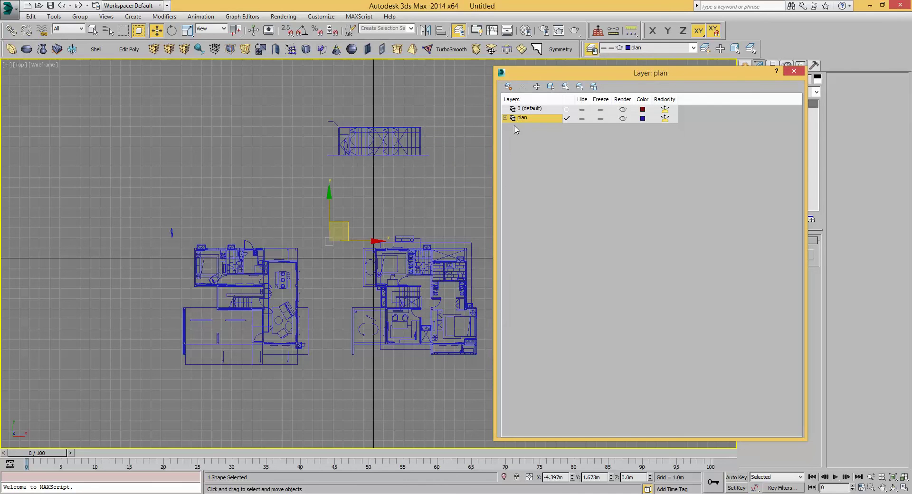
- Freeze the plan layer and close the layer manager
click(600, 119)
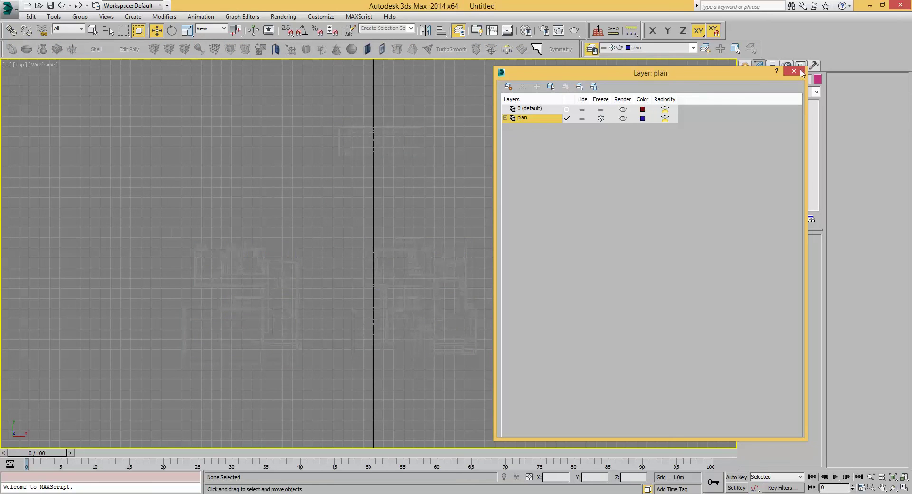
click(801, 73)
scroll(413, 184, up, 3)
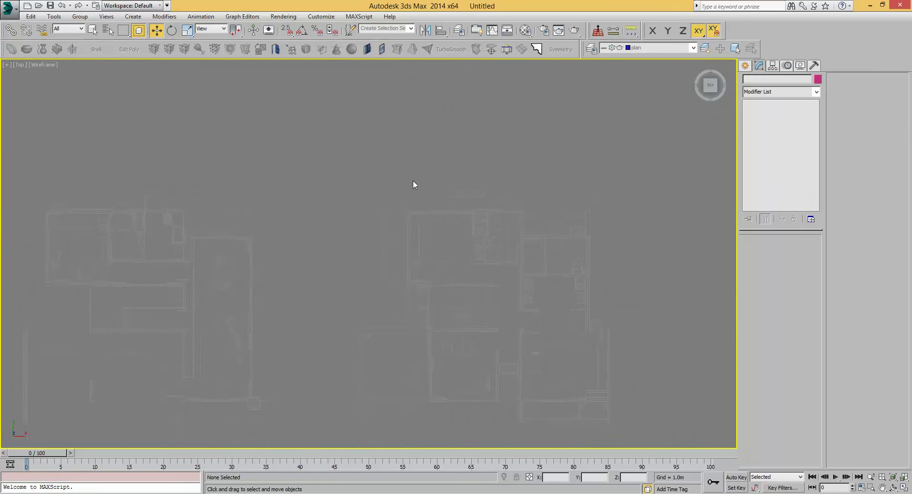
scroll(388, 195, down, 2)
scroll(446, 231, up, 5)
scroll(411, 194, down, 2)
- Start a Line spline with 3D snap on, placing the first vertex at a wall corner
click(745, 65)
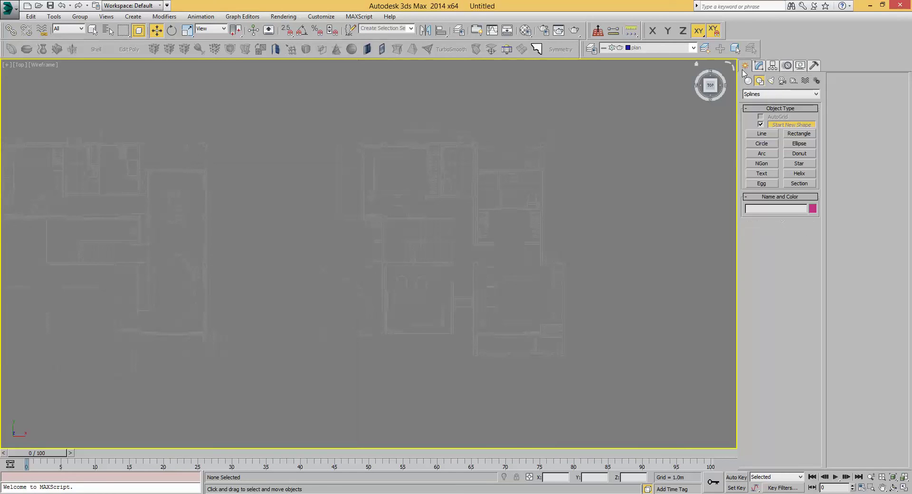
click(758, 133)
middle_drag(413, 111, 376, 174)
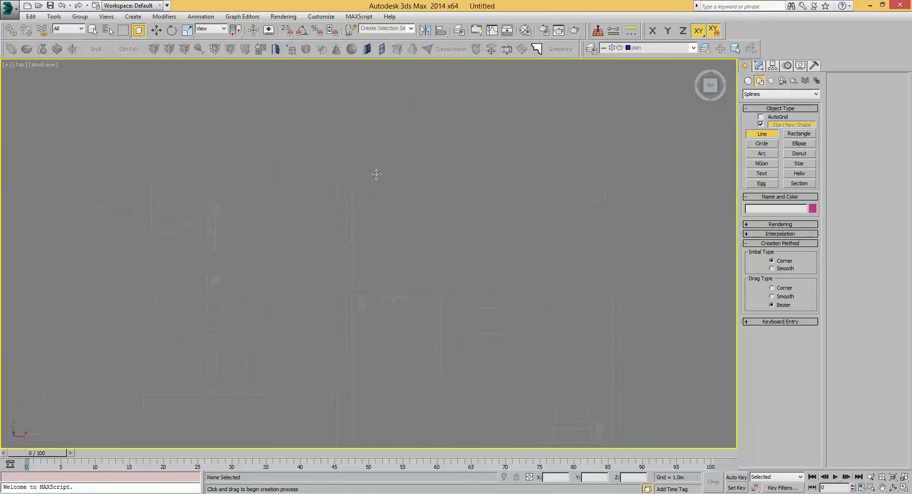
key(s)
click(334, 188)
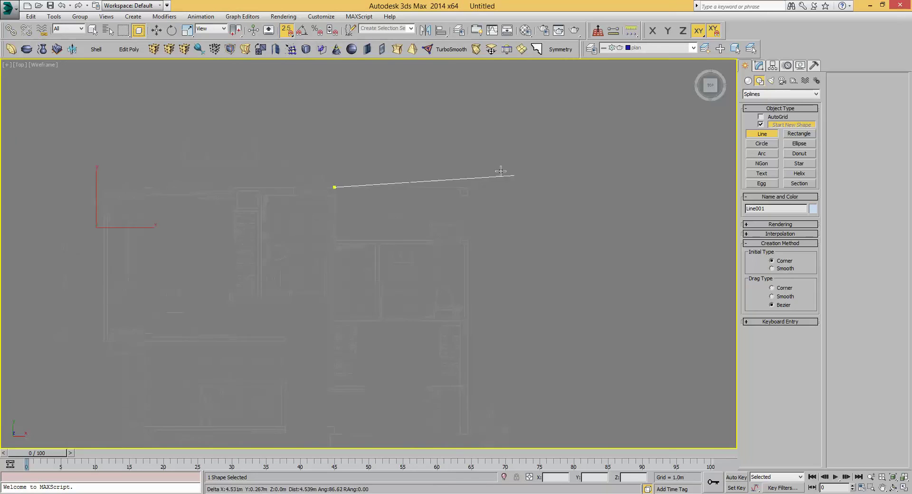
- Snap the remaining room corners, then close the spline on its start vertex
scroll(475, 175, up, 4)
click(468, 201)
scroll(468, 201, down, 4)
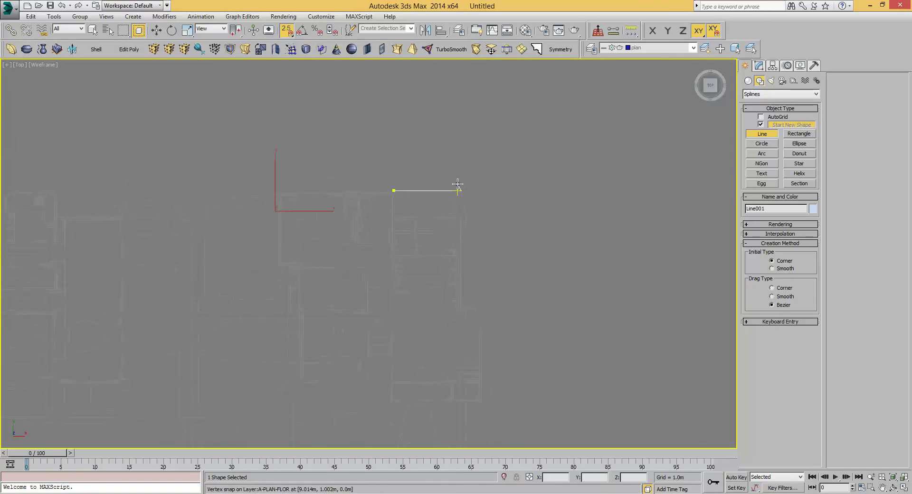
middle_drag(458, 190, 421, 64)
click(448, 232)
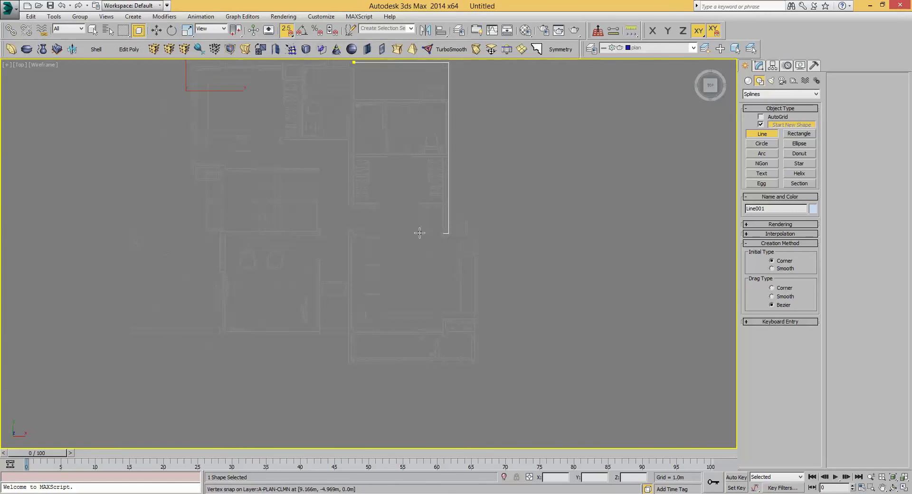
click(358, 232)
click(353, 61)
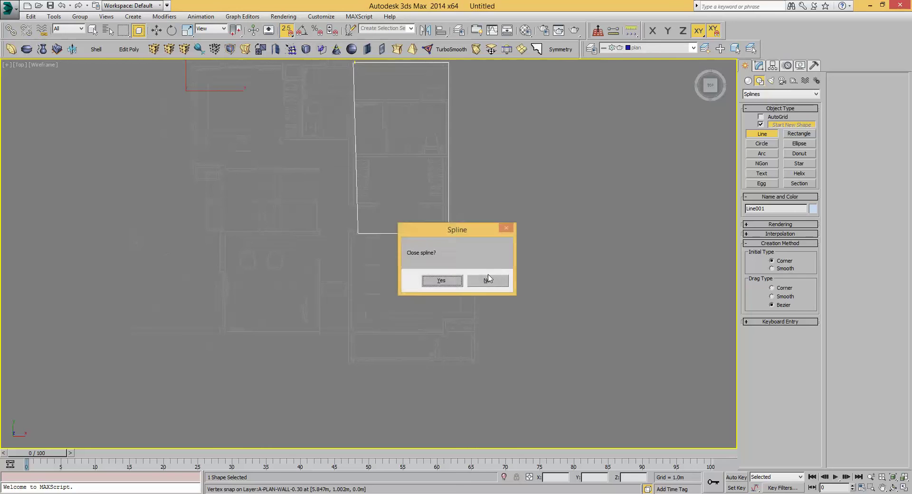
click(440, 280)
middle_drag(440, 281, 492, 373)
right_click(382, 279)
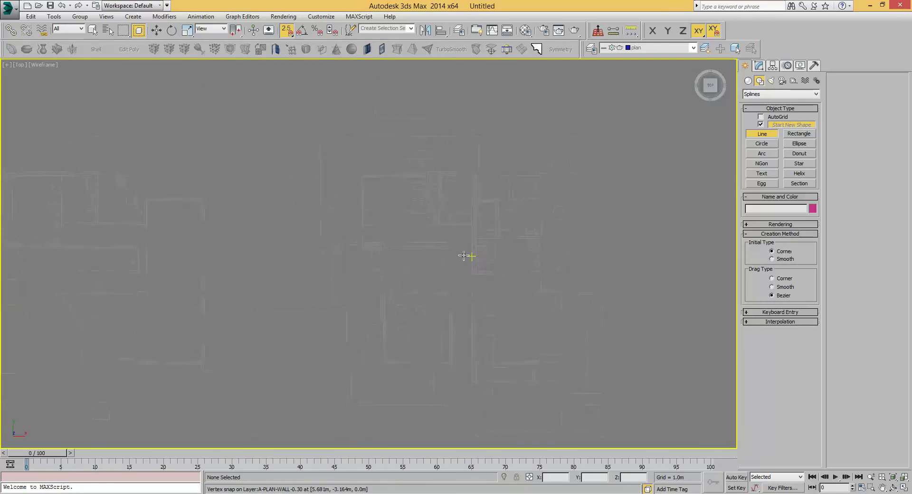
scroll(417, 216, down, 5)
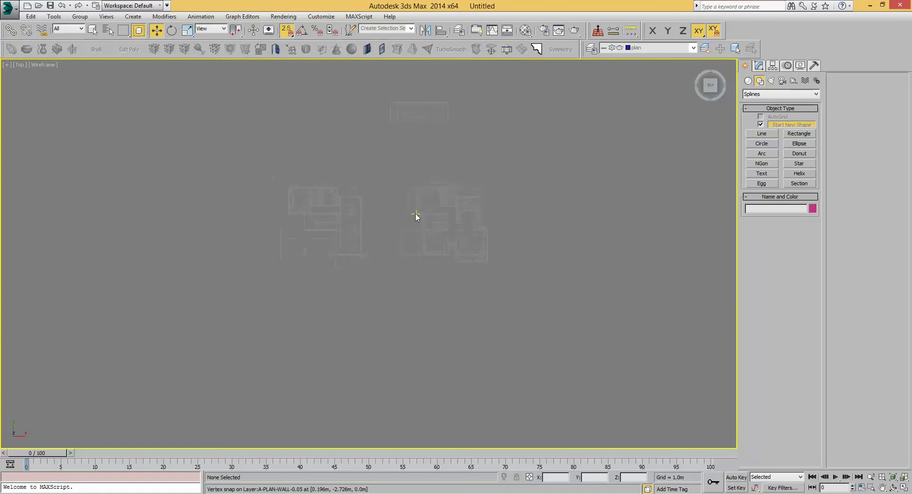
- Make 0 (default) the current layer from the Layers toolbar dropdown
scroll(430, 209, up, 3)
mouse_move(435, 183)
middle_down()
mouse_move(454, 206)
mouse_move(447, 213)
middle_up()
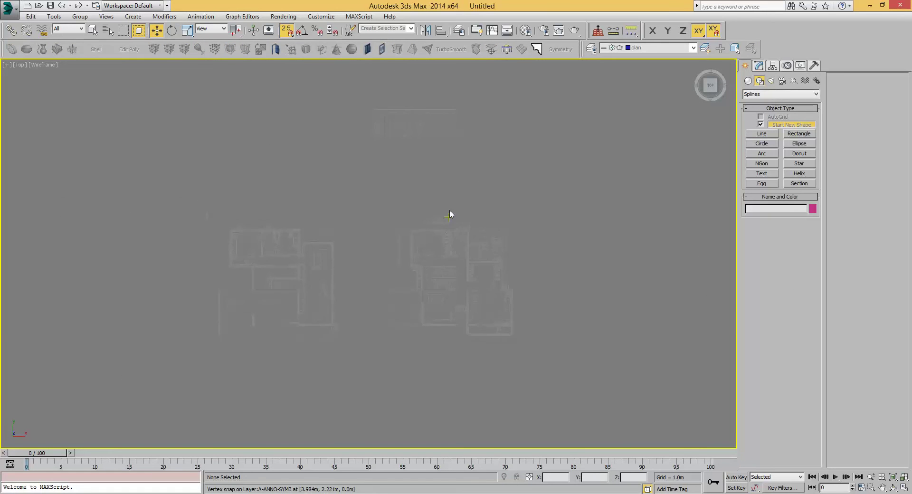
alt+middle_drag(445, 275, 418, 238)
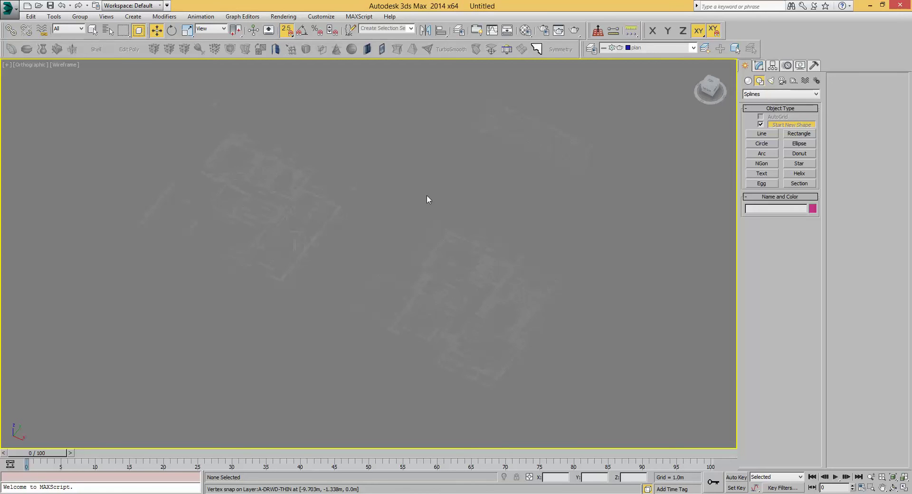
alt+middle_drag(427, 196, 484, 181)
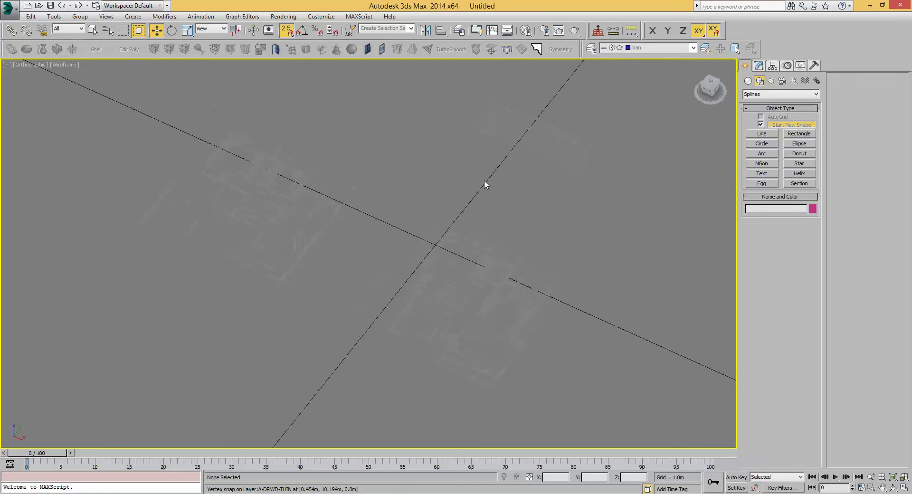
click(693, 48)
click(652, 61)
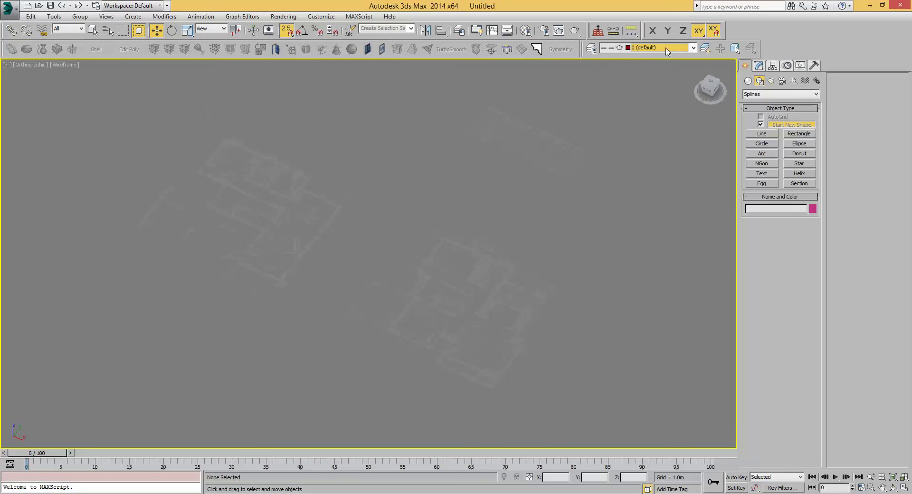
click(693, 48)
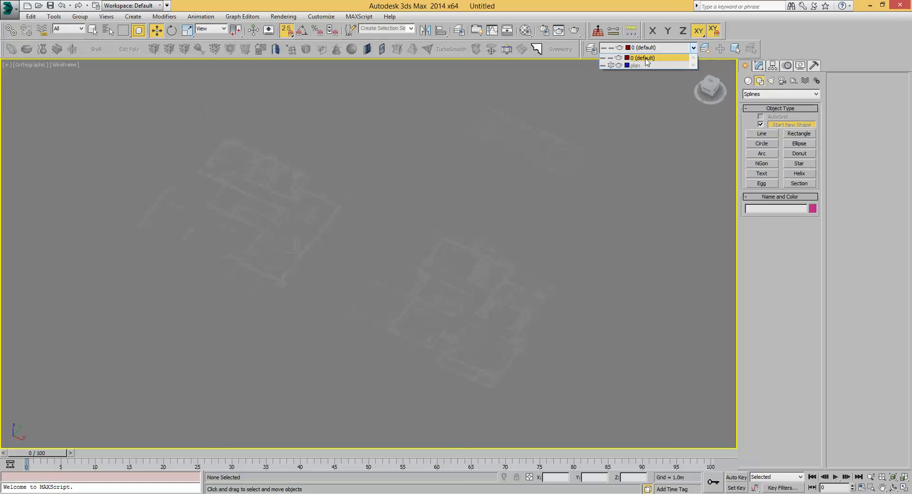
click(646, 62)
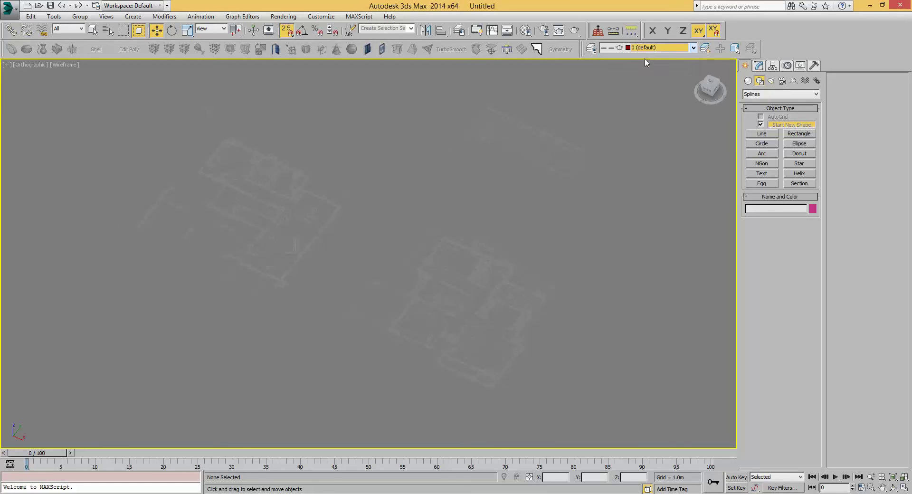
- Return to Top view and centre the frozen floor plan in the viewport
key(t)
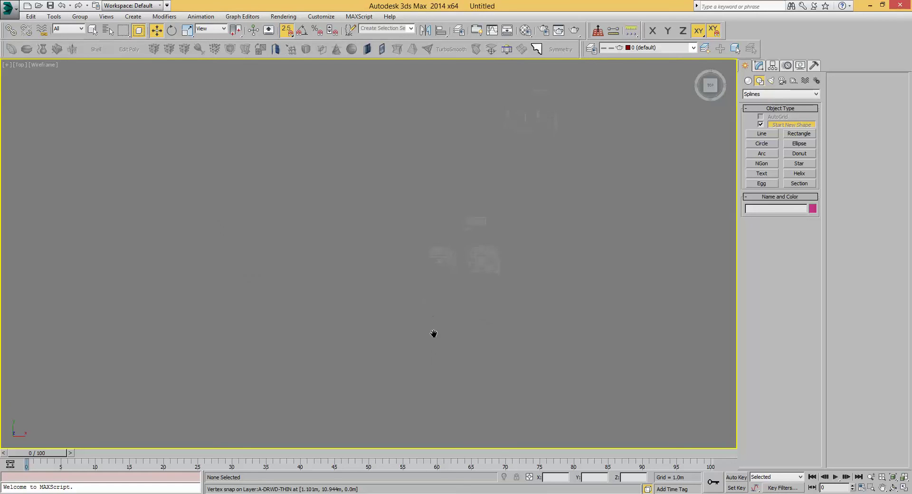
scroll(496, 171, up, 3)
scroll(377, 275, up, 2)
middle_drag(562, 257, 523, 248)
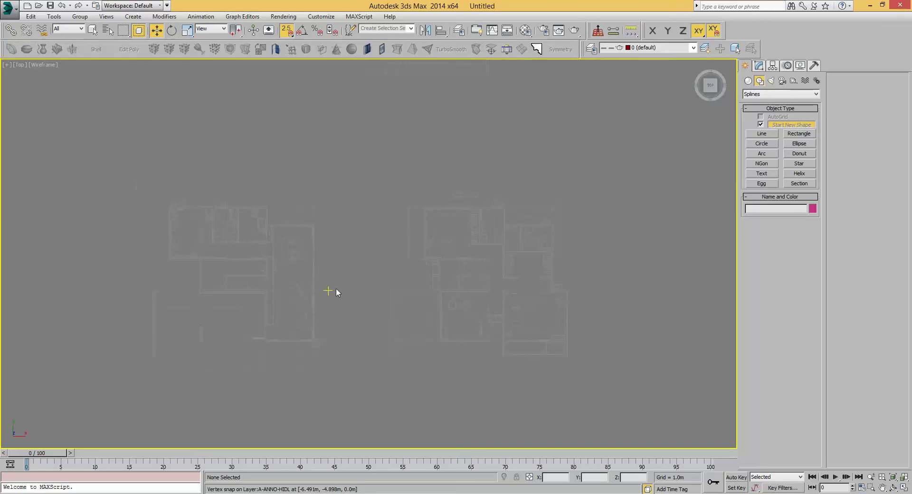